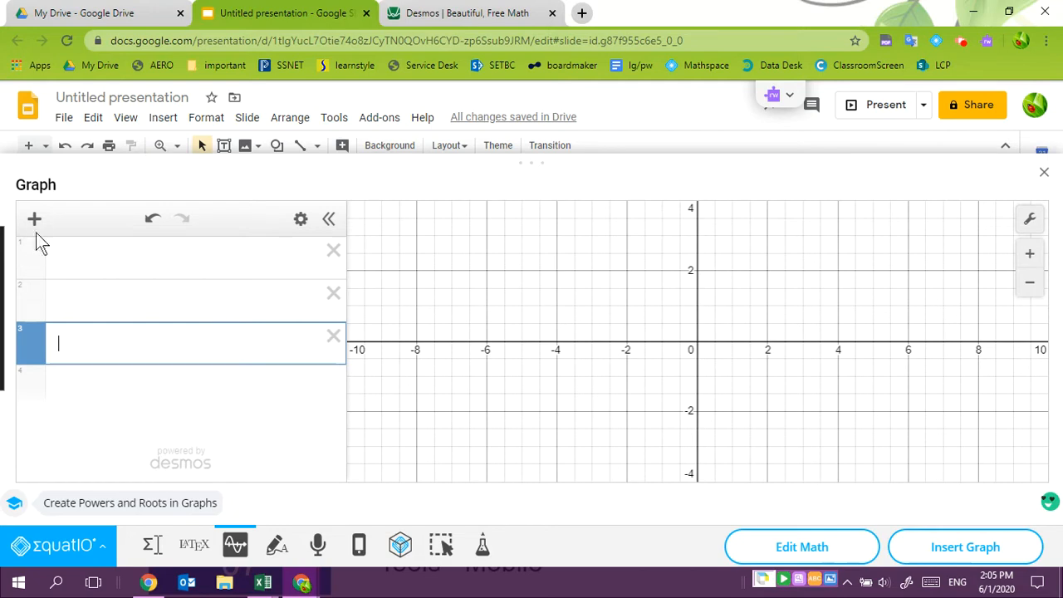
click(34, 219)
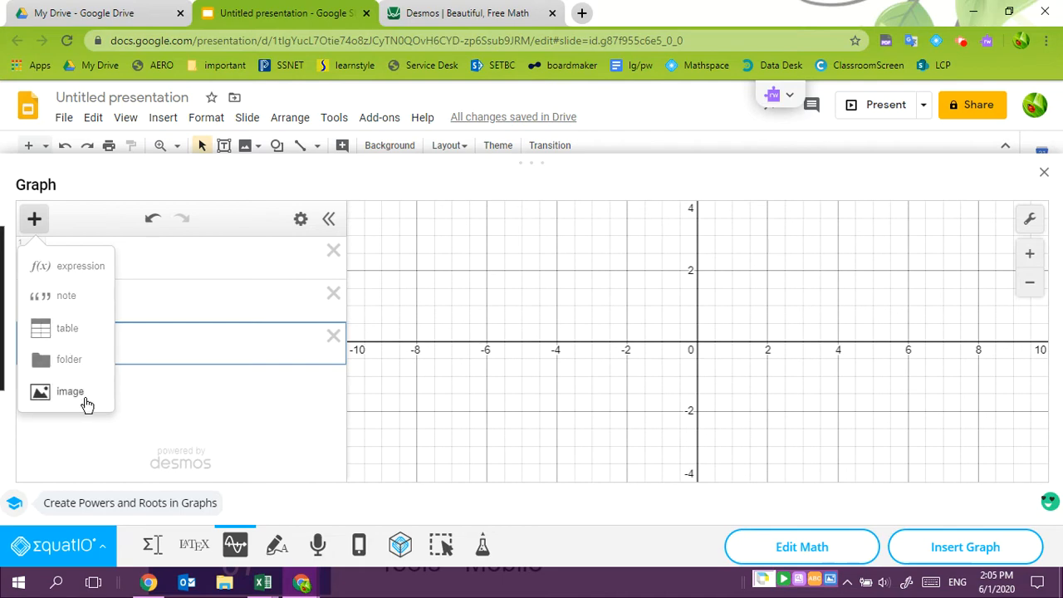
click(118, 208)
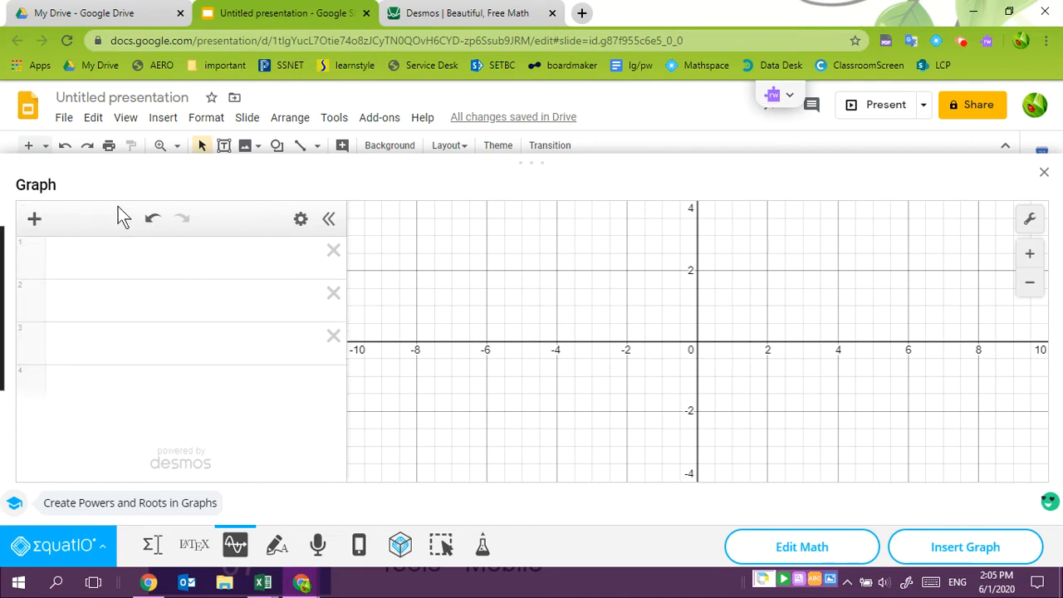
click(150, 220)
click(177, 220)
Enter edit mode for the expression list and delete all of its expressions
click(298, 224)
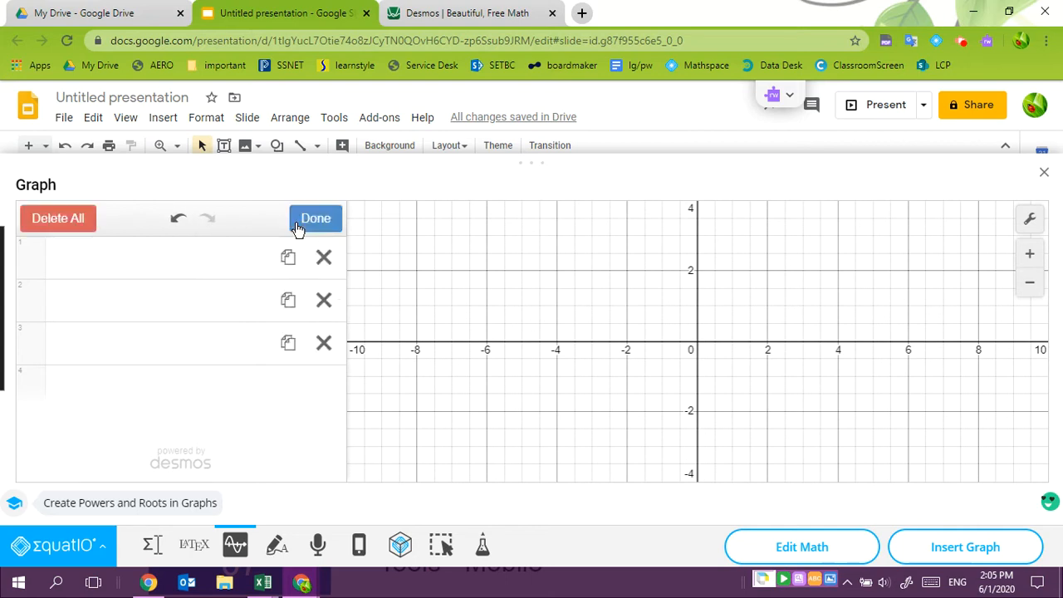
click(322, 258)
click(75, 218)
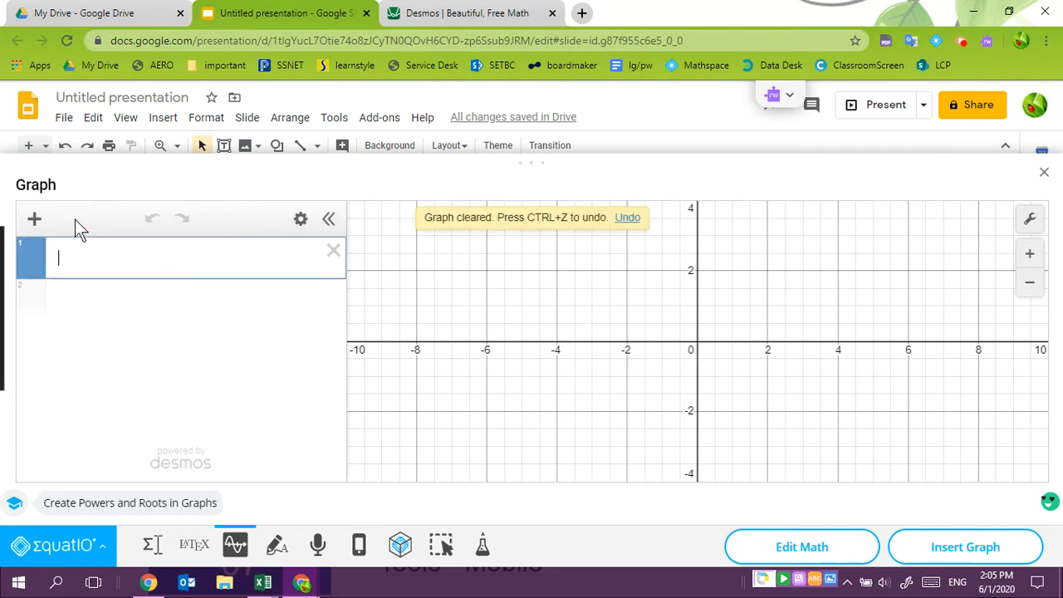
Collapse the expression list and expand it again
click(329, 219)
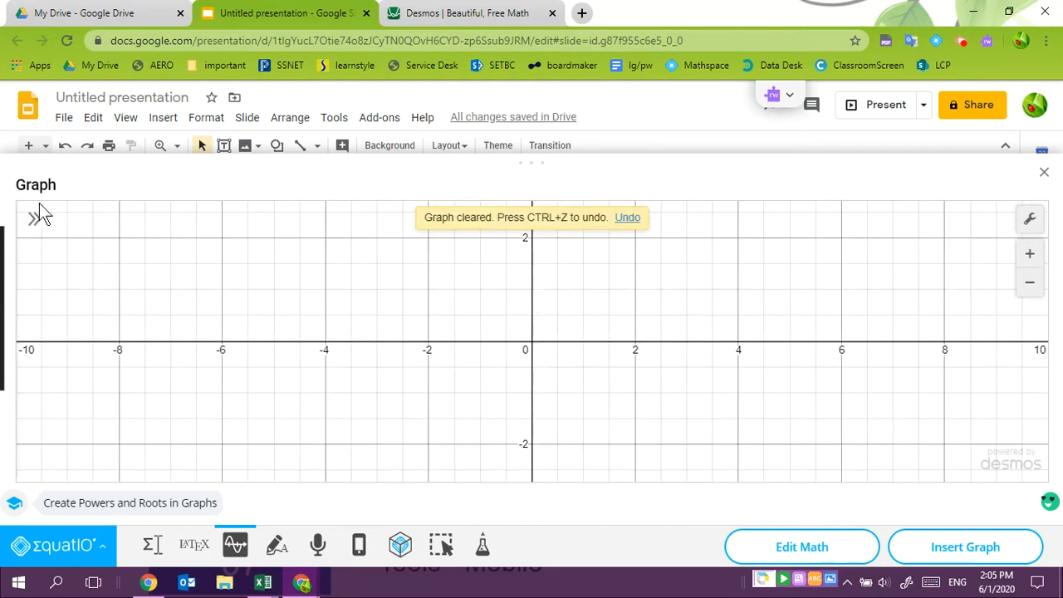
click(33, 222)
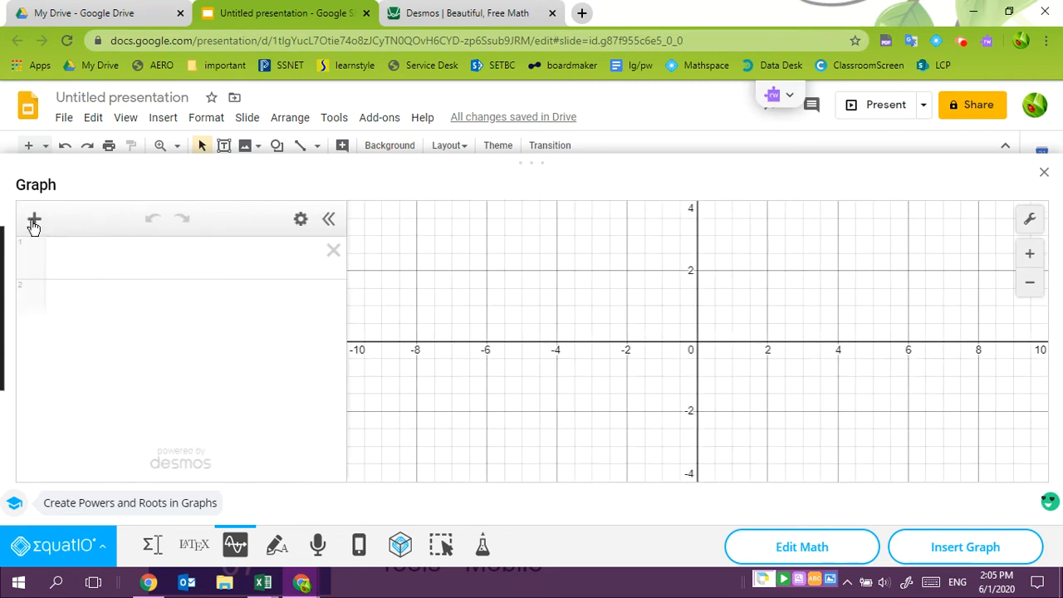
Open the graph settings and switch Reverse Contrast on and back off
click(1029, 221)
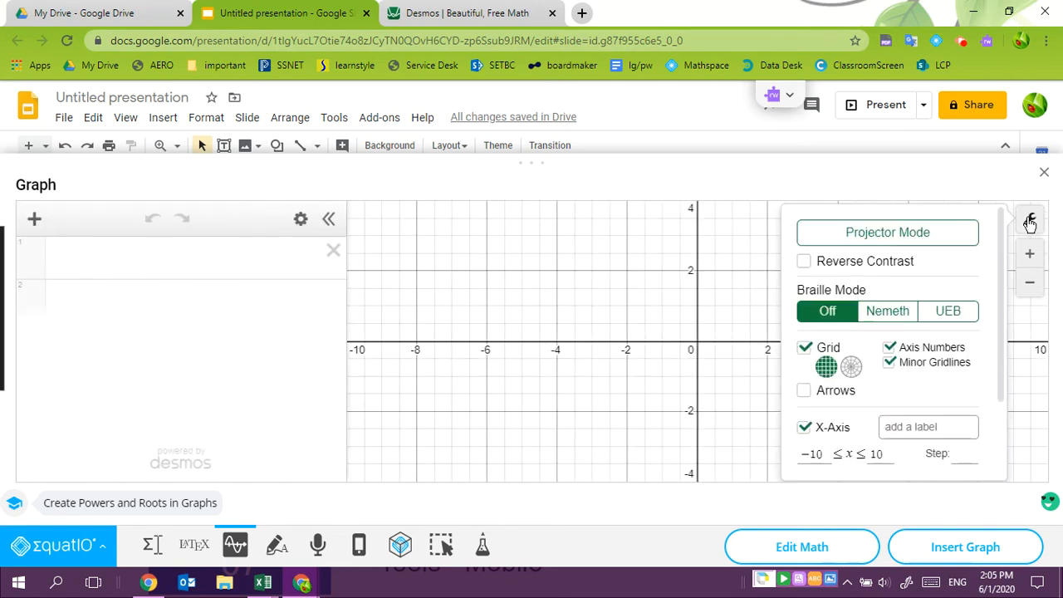
click(804, 263)
click(804, 263)
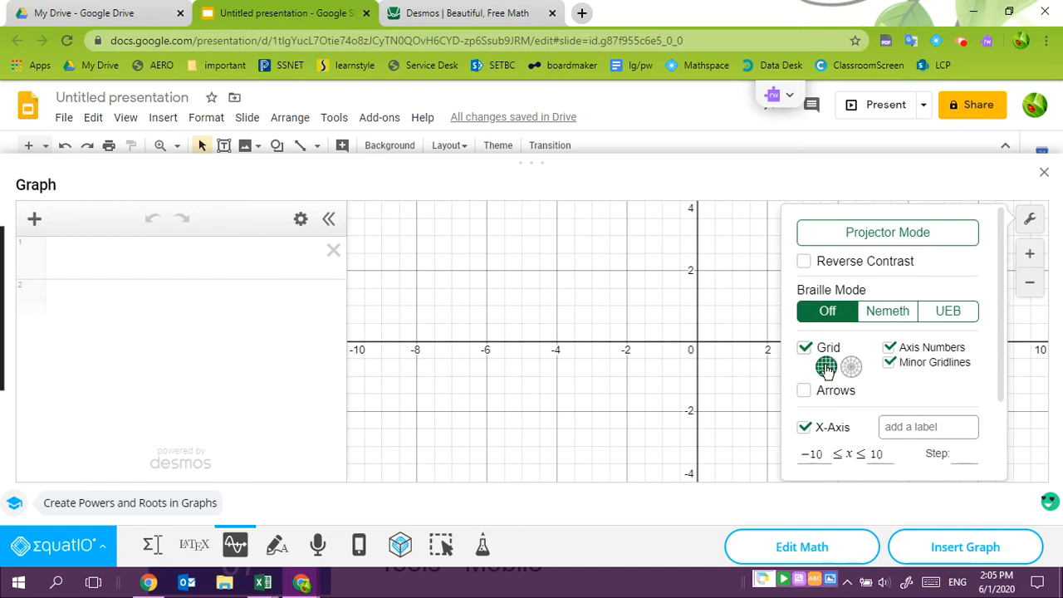
Switch Axis Numbers and Minor Gridlines off and back on in the graph settings
click(890, 349)
click(890, 364)
click(889, 364)
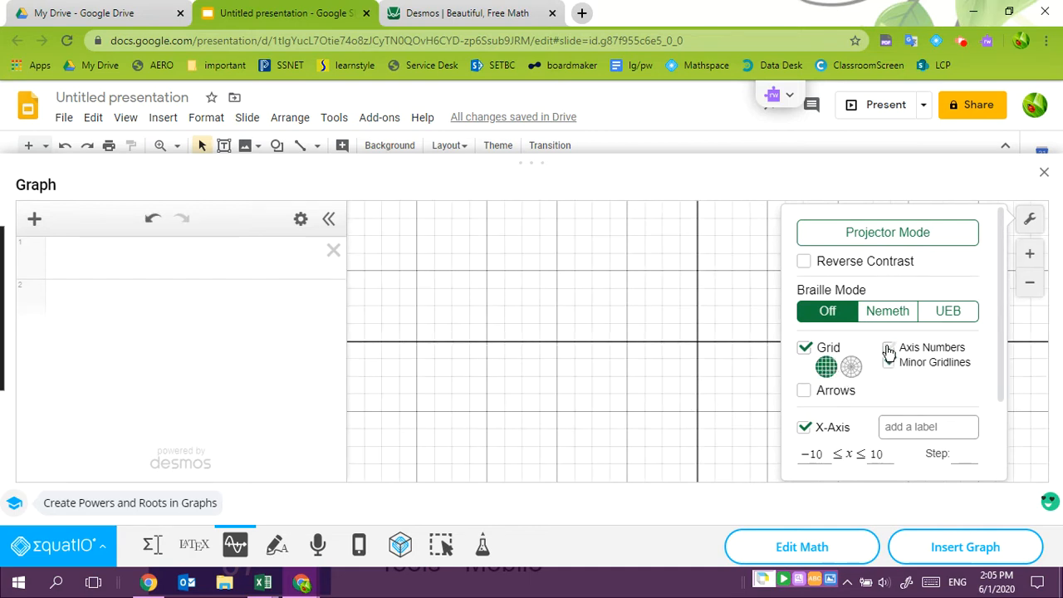
click(889, 348)
Turn on the axis arrows and label the axes "x-axis" and "y-axis"
click(804, 391)
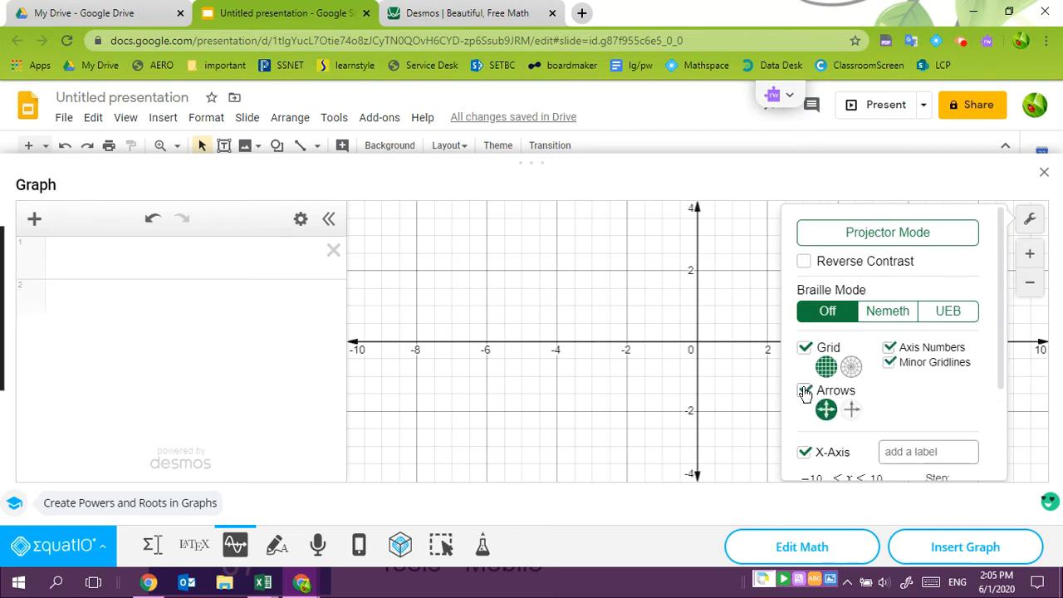
scroll(1001, 320, down, 2)
click(914, 323)
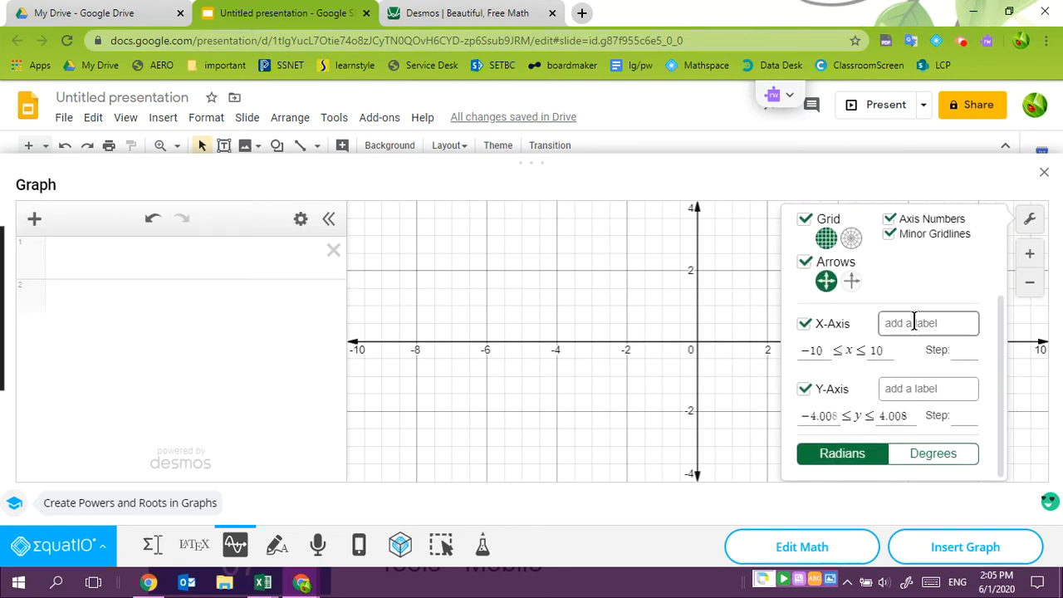
text(x-axis)
key(BackSpace)
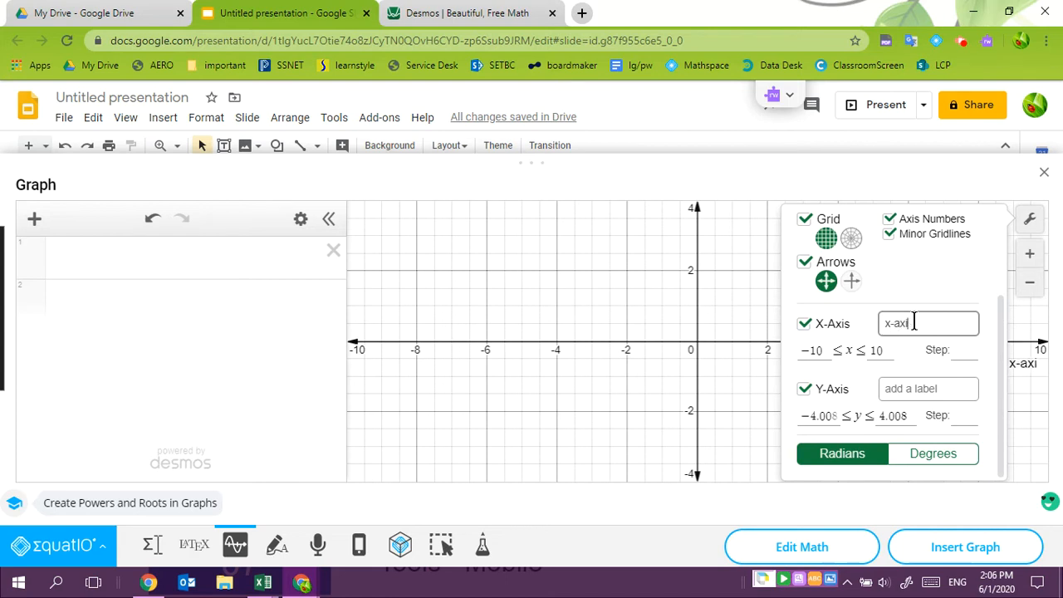
text(s)
click(930, 392)
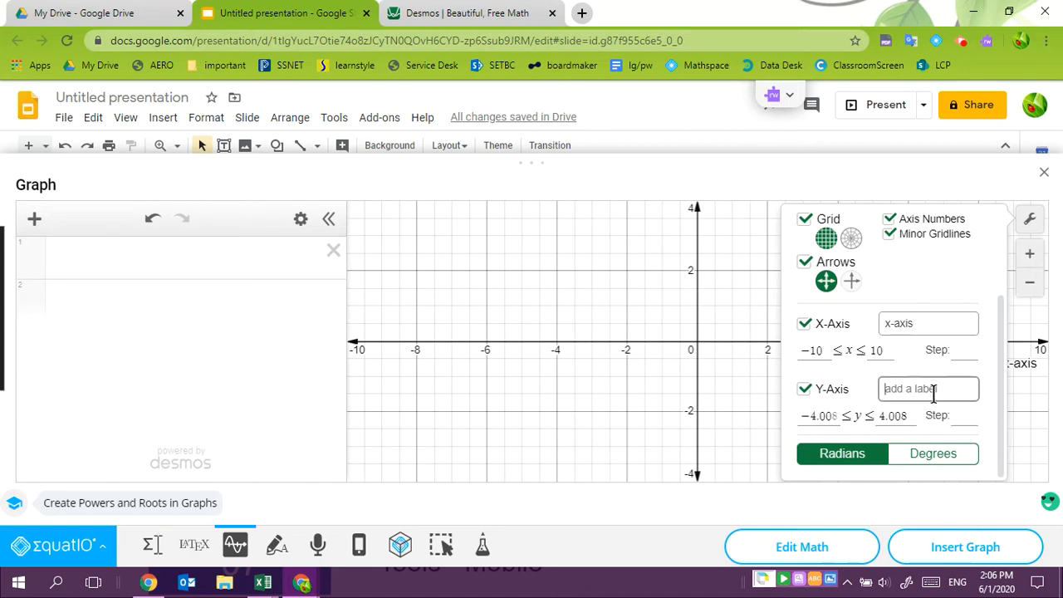
text(y-axis)
Set the lower limit of the y-axis to -10
click(830, 415)
key(BackSpace)
key(BackSpace)
key(BackSpace)
key(BackSpace)
key(BackSpace)
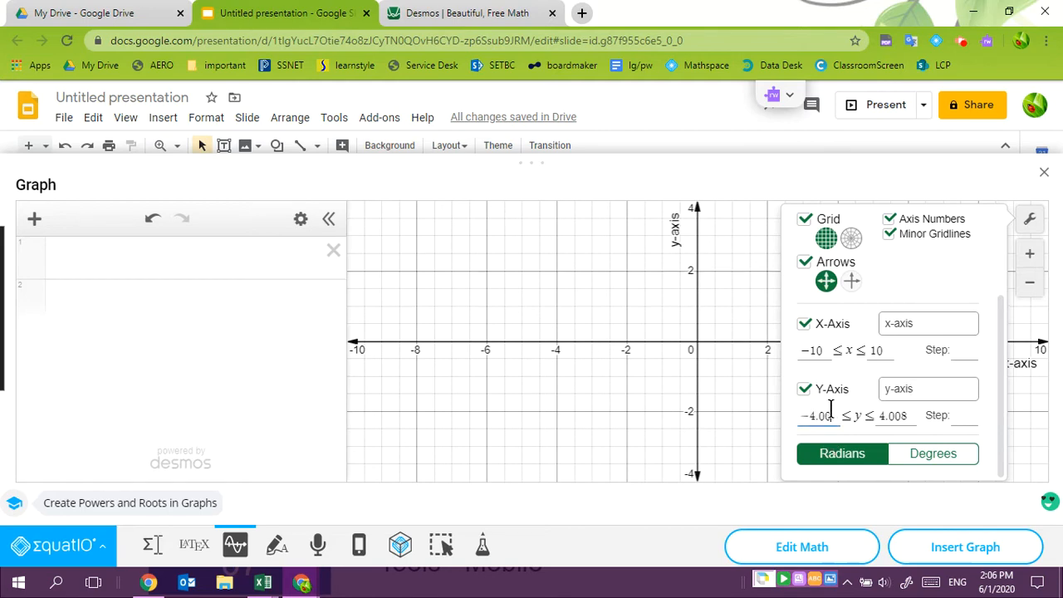
text(10)
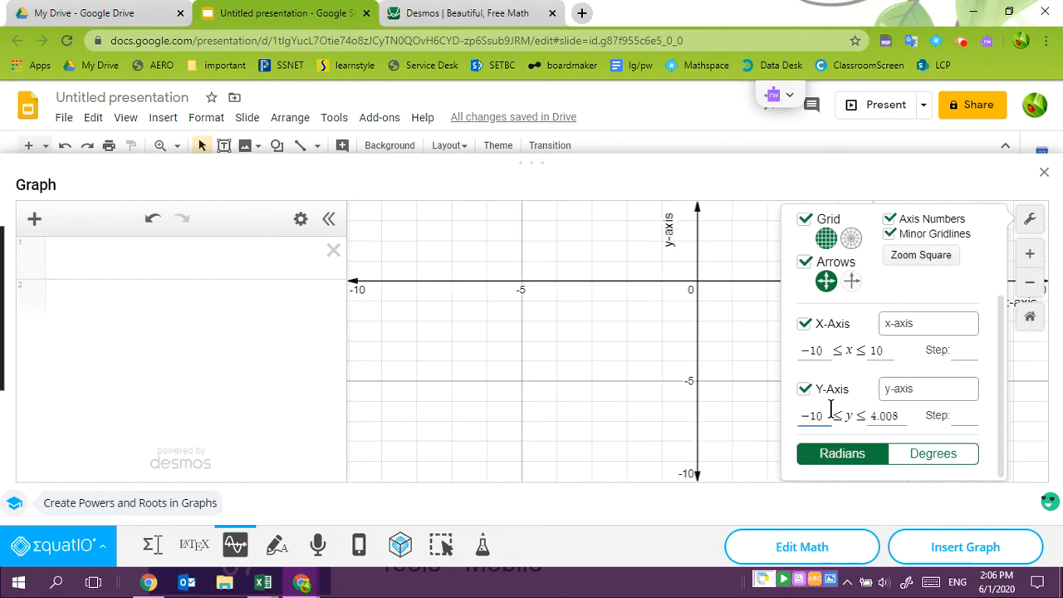
Set the upper limit of the y-axis to 10
click(899, 417)
key(BackSpace)
key(BackSpace)
key(BackSpace)
key(BackSpace)
key(BackSpace)
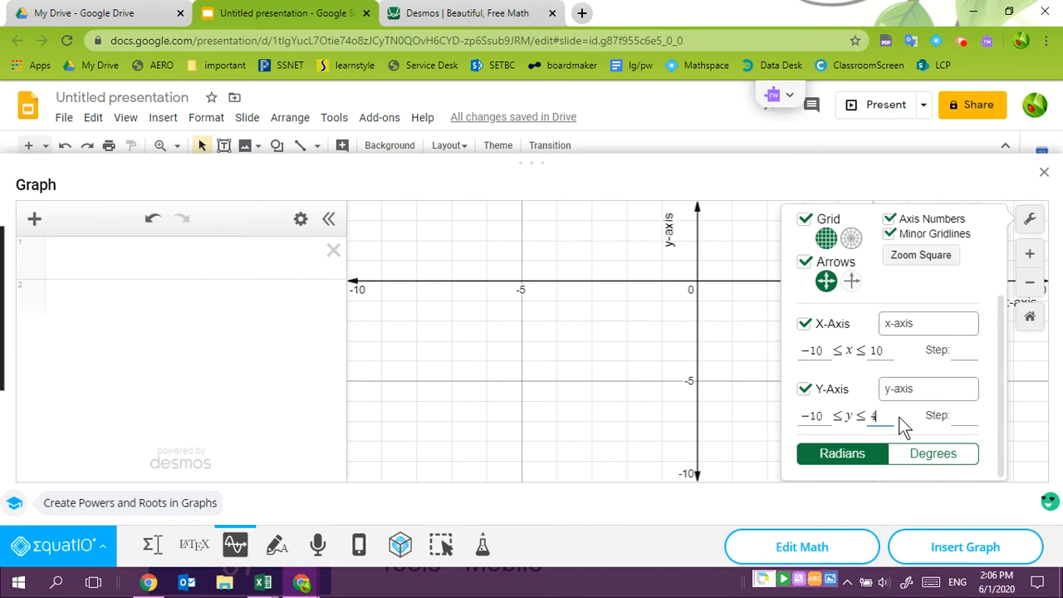
text(10)
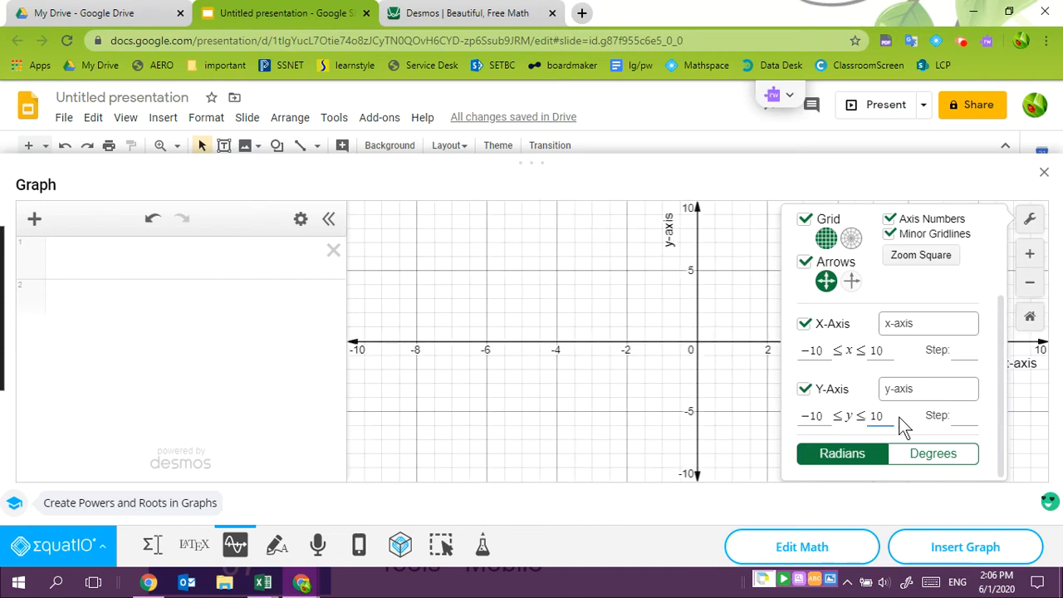
Set the y-axis step to 2 and close the graph settings
click(957, 420)
text(2)
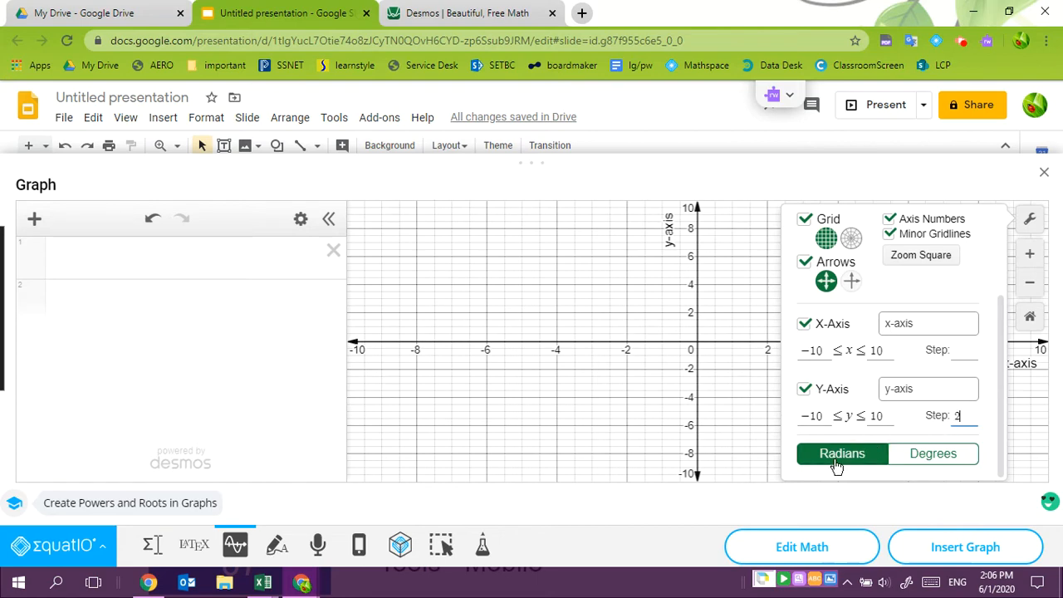
click(768, 432)
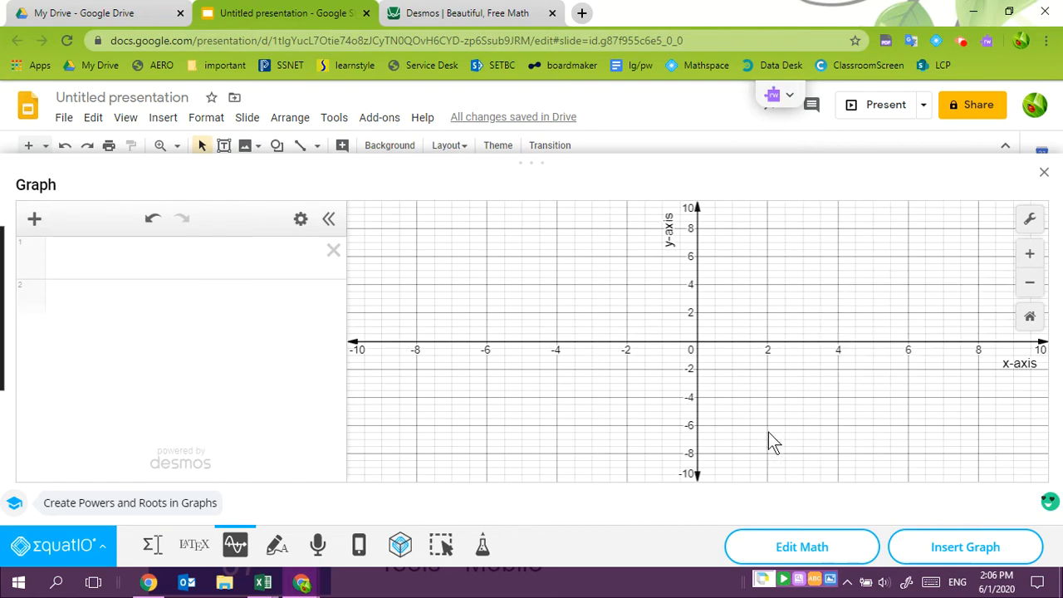
Zoom the graph in and back out, and restore the default zoom
click(1030, 254)
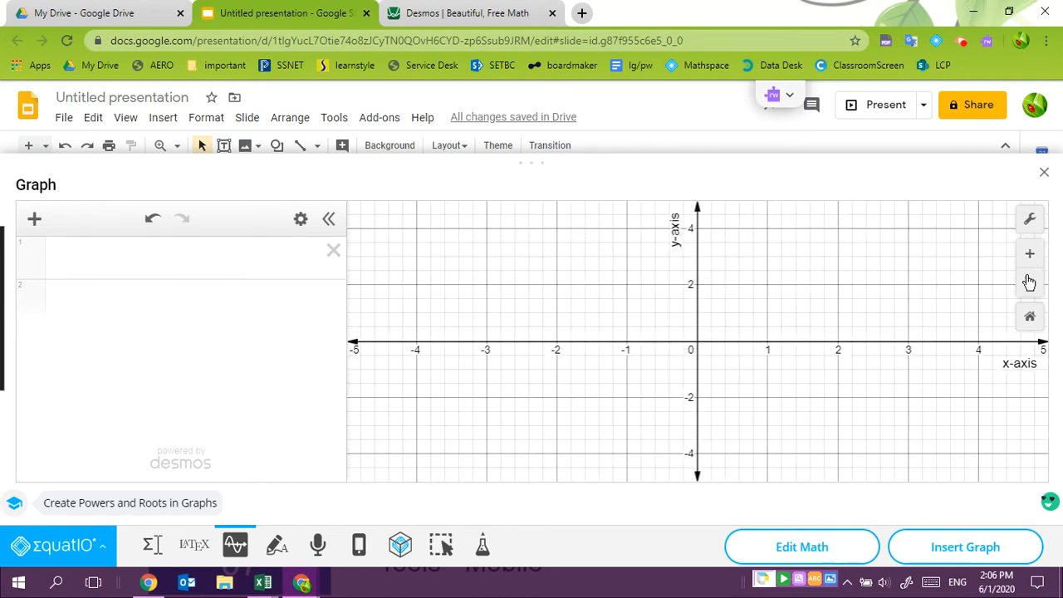
click(1028, 286)
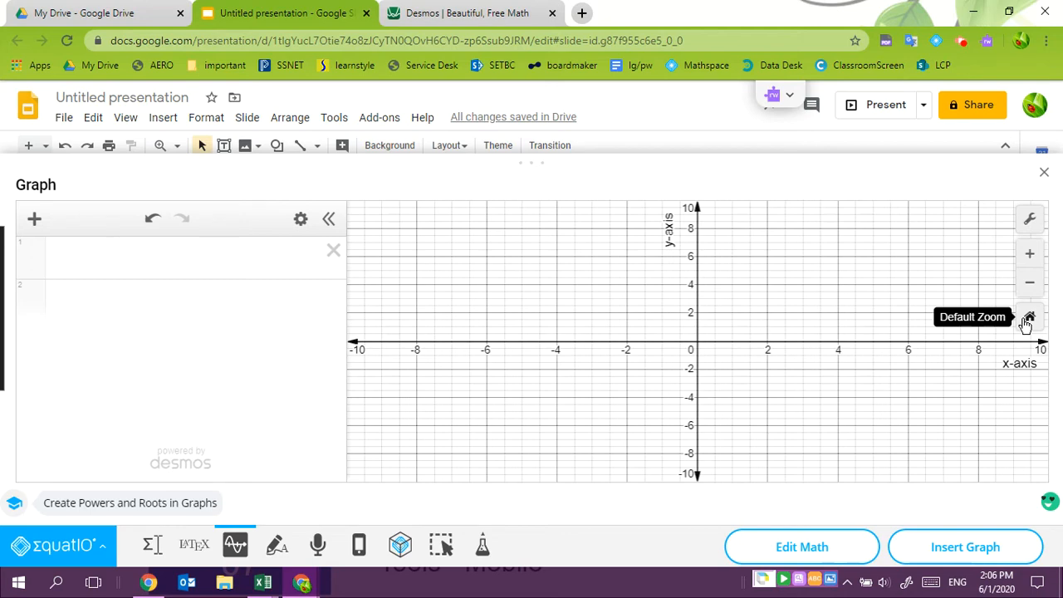
click(1029, 319)
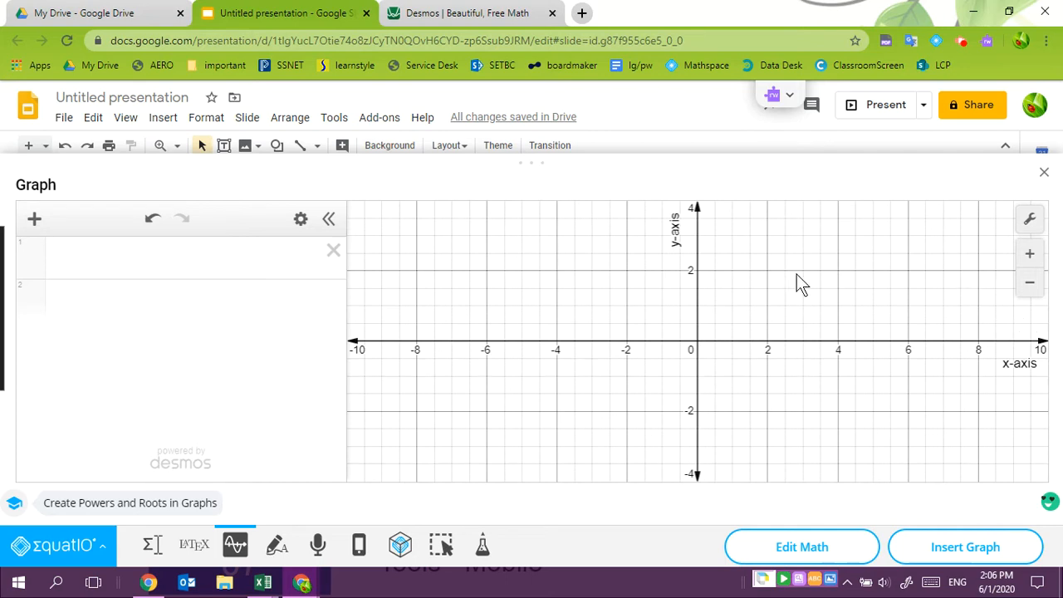
Plot y = x^2 in the first expression line
click(183, 257)
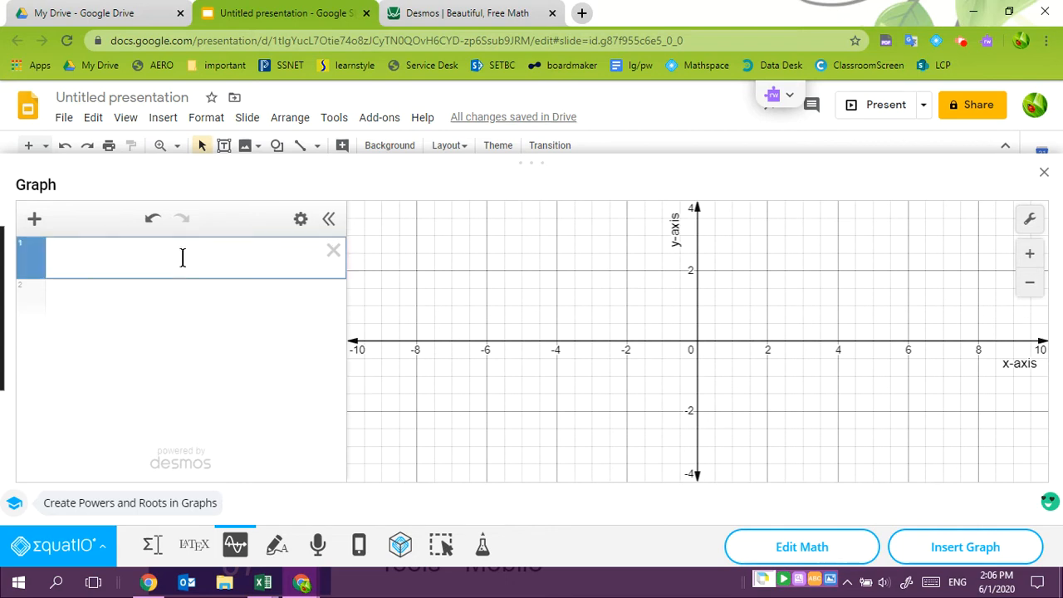
text(y=x)
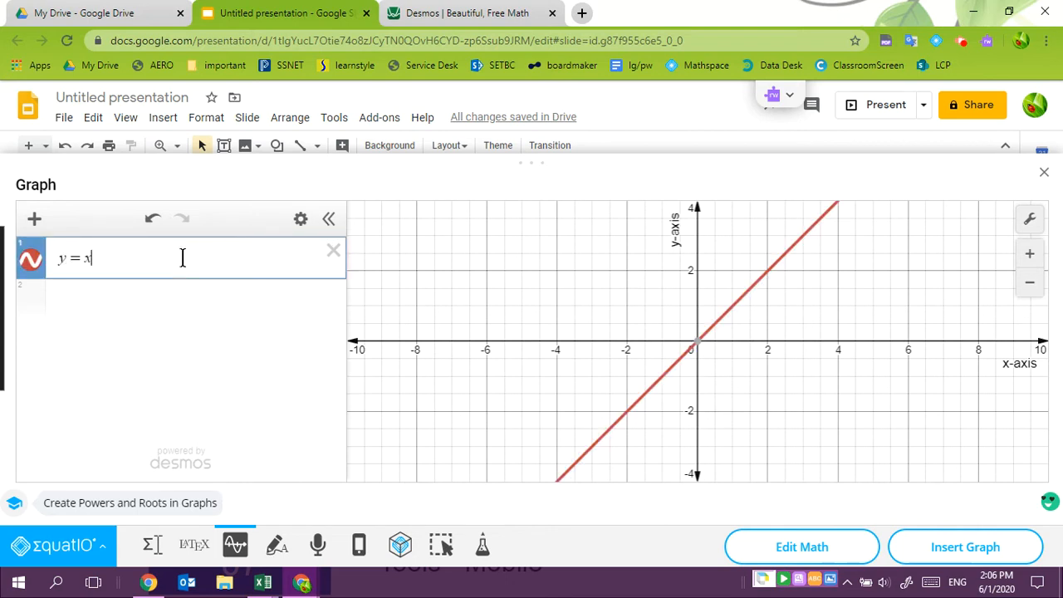
text(^2)
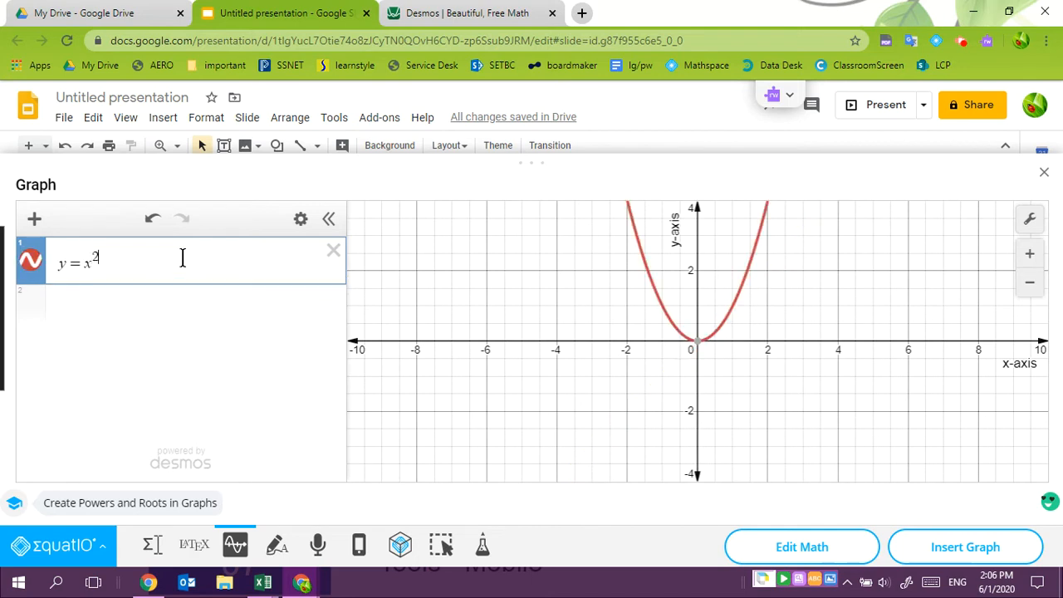
Trace along the parabola to read the coordinates of its points
mouse_move(697, 345)
click(669, 318)
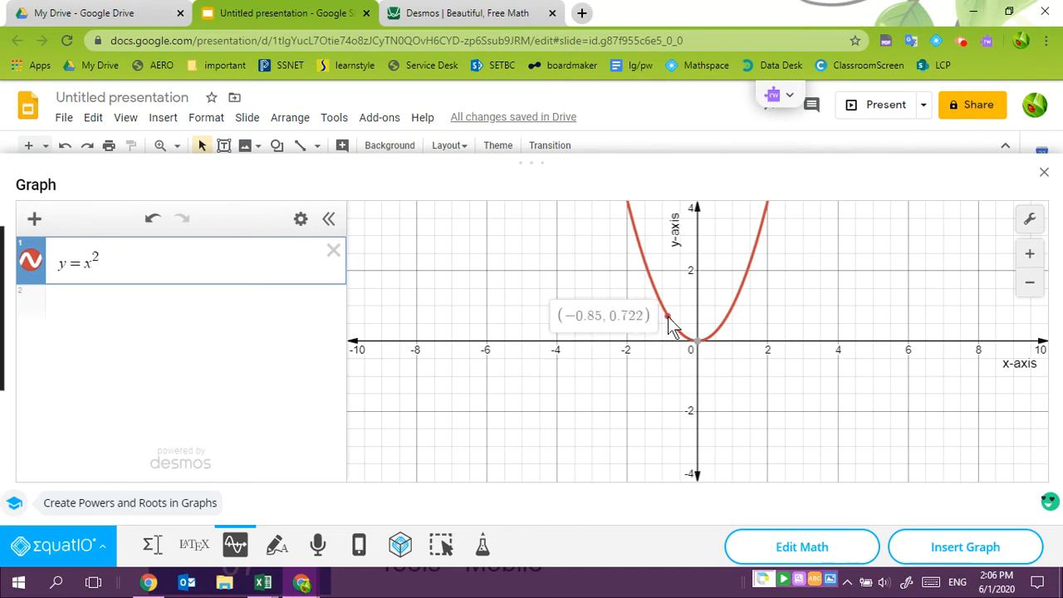
mouse_move(670, 319)
mouse_down()
mouse_move(629, 215)
mouse_move(687, 350)
mouse_move(718, 348)
mouse_move(759, 240)
mouse_up()
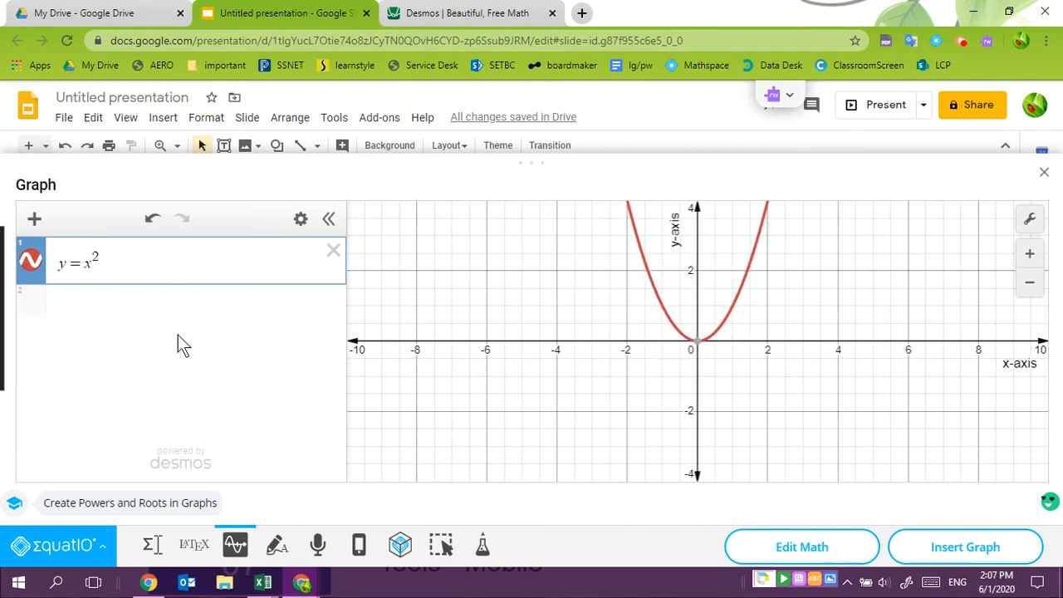
Copy the graphing task text from the first slide and return to the graph editor
click(233, 558)
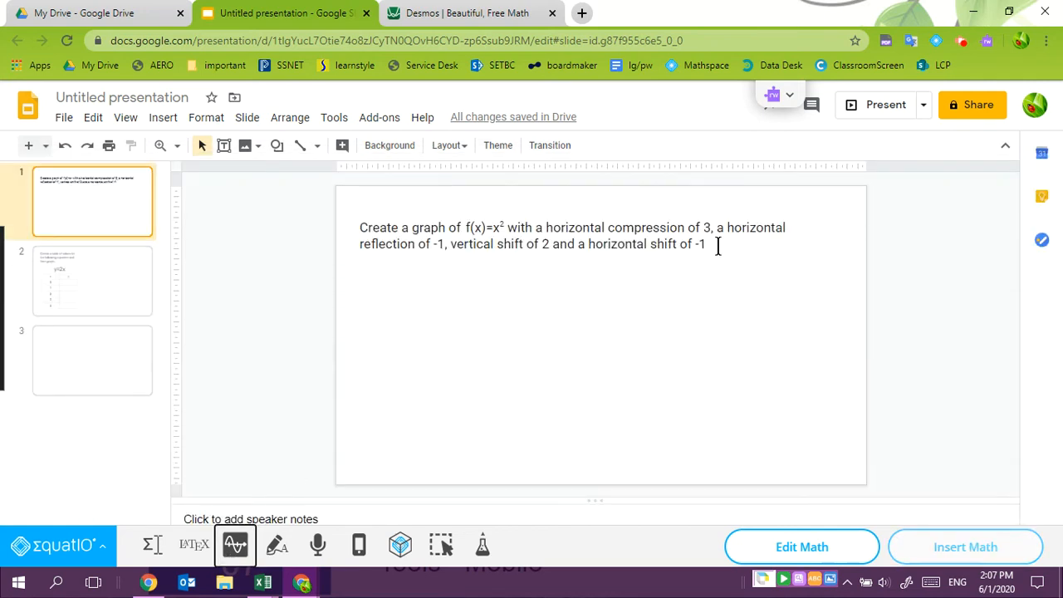
drag(719, 247, 355, 228)
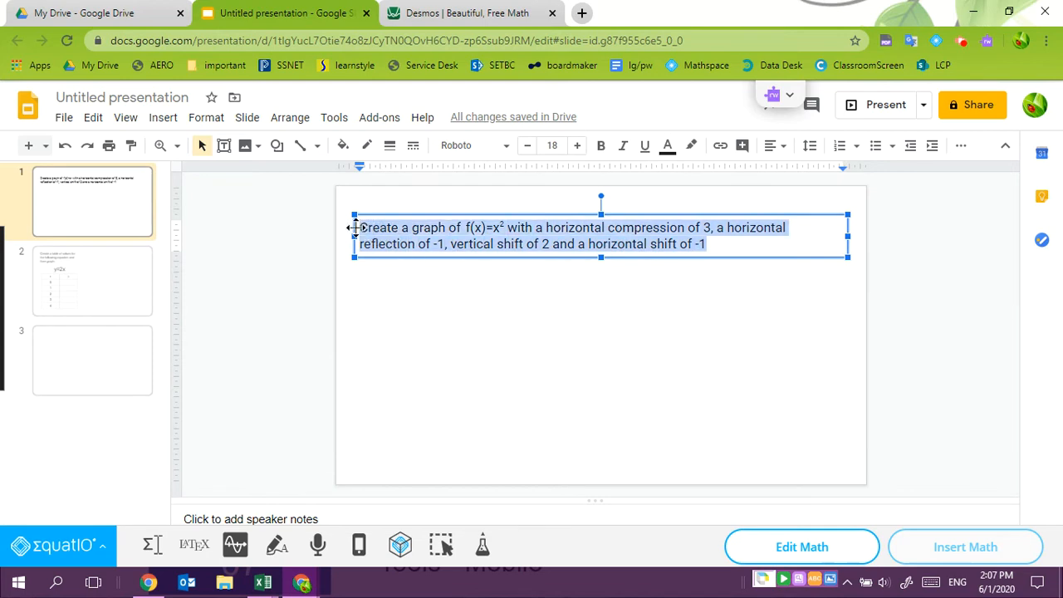
click(237, 548)
Add a note below the y = x^2 expression containing the copied graphing task text
click(24, 312)
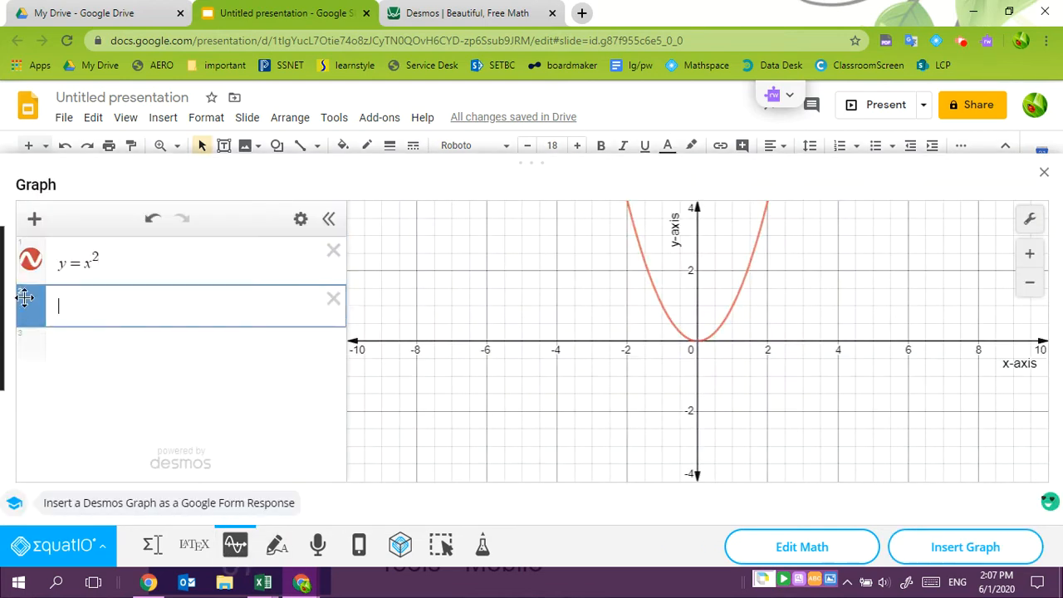
click(32, 224)
click(51, 299)
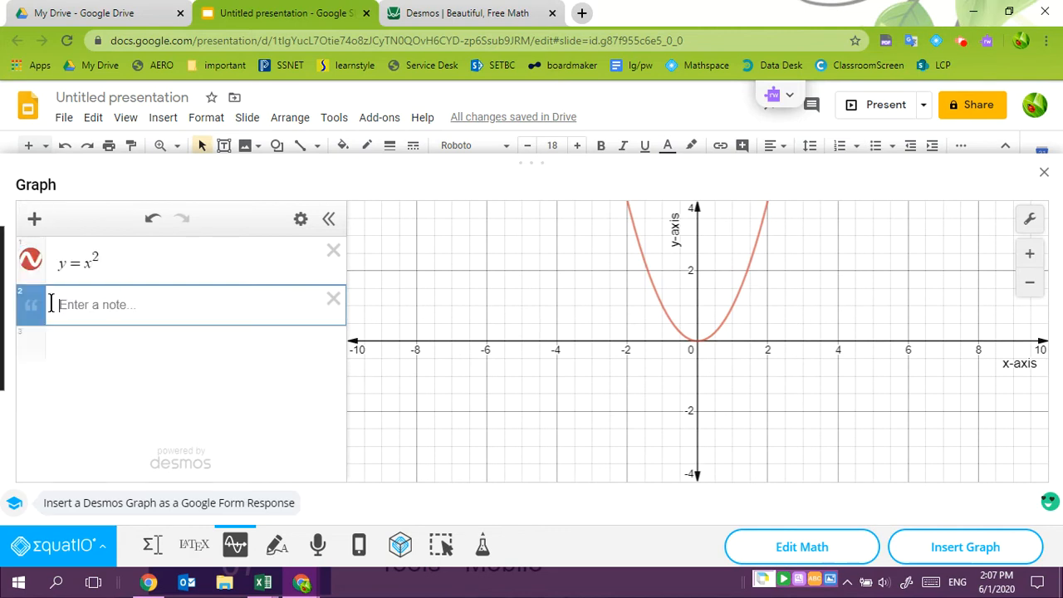
text(Create a graph of    f(x)=x2 with a horizontal compression of 3, a horizontal reflection of -1, vertical shift of 2 and a horizontal shift of -1)
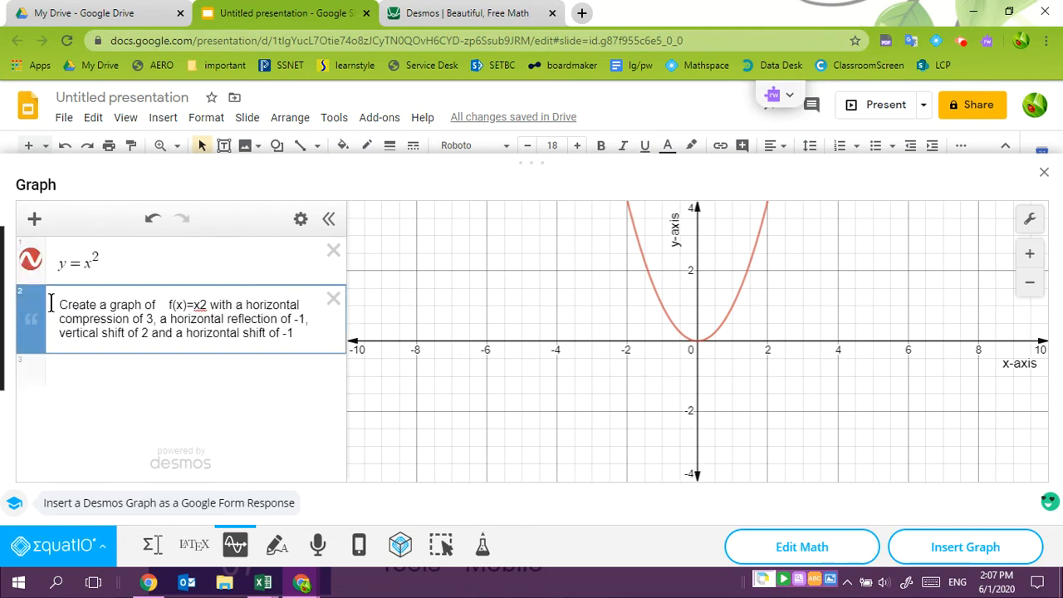
Plot y = -(1/3)x^2 + 2 in a new expression line below the task note
click(89, 375)
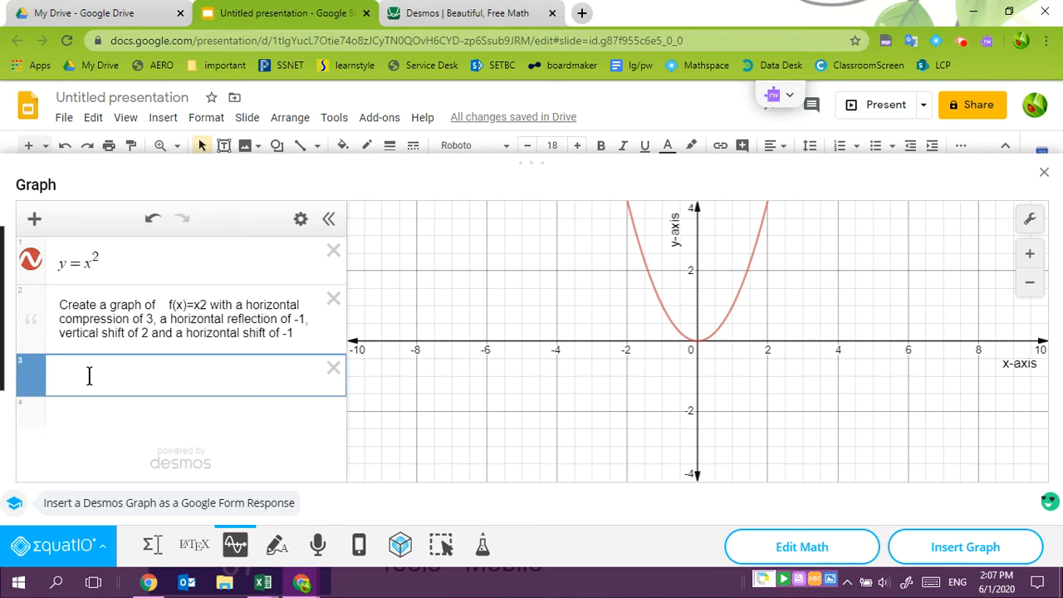
text(y=1/3)
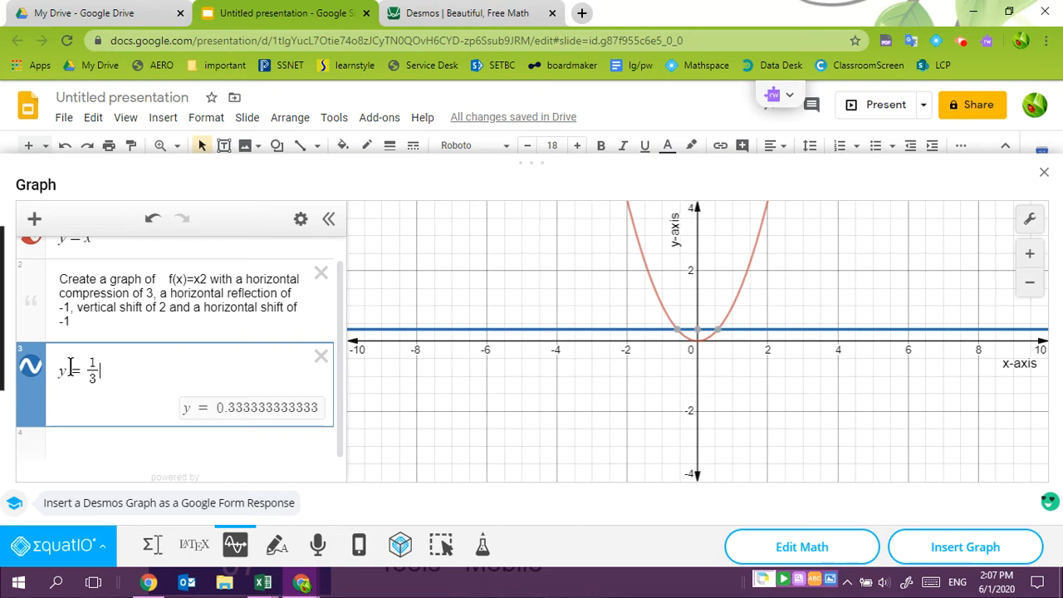
click(84, 372)
text(-)
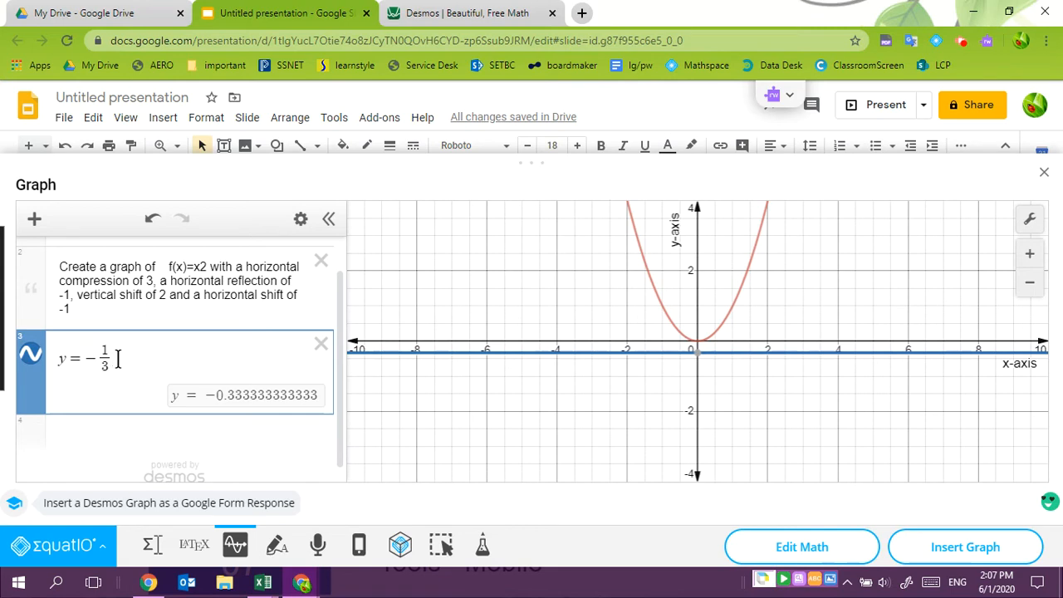
text(x)
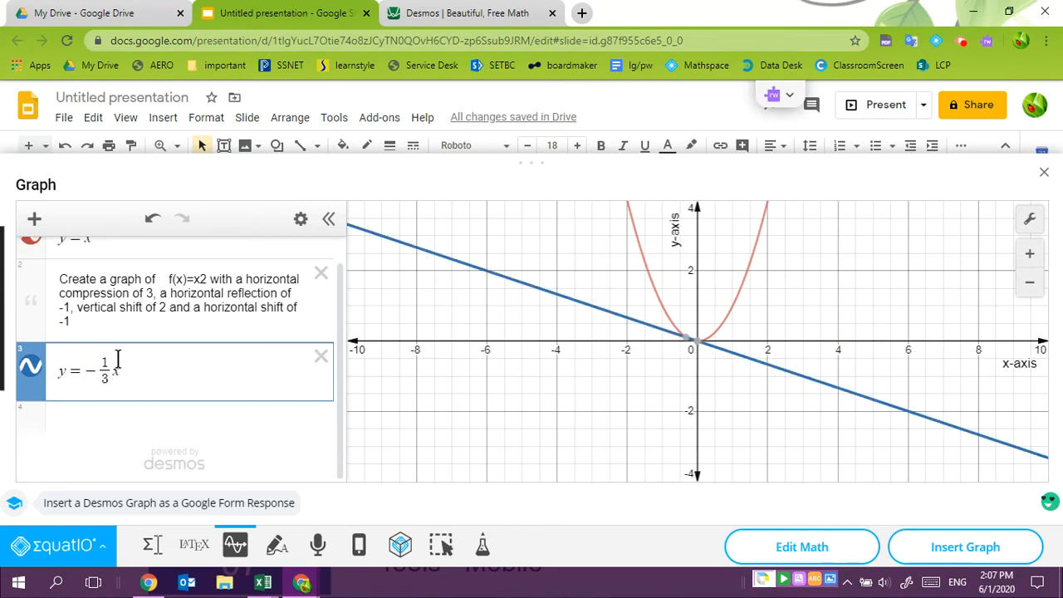
text(^2)
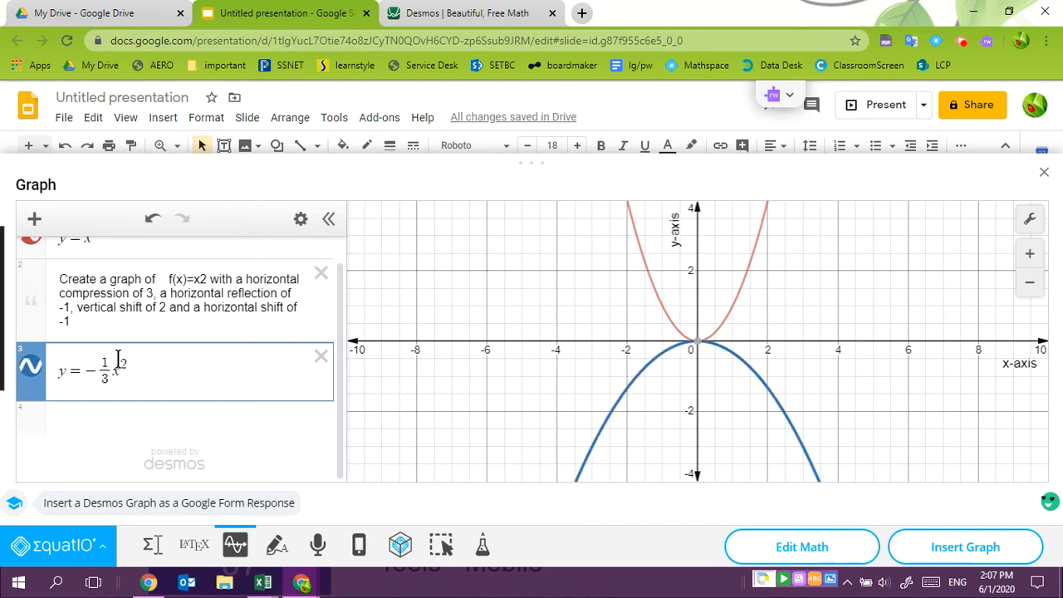
text(+2)
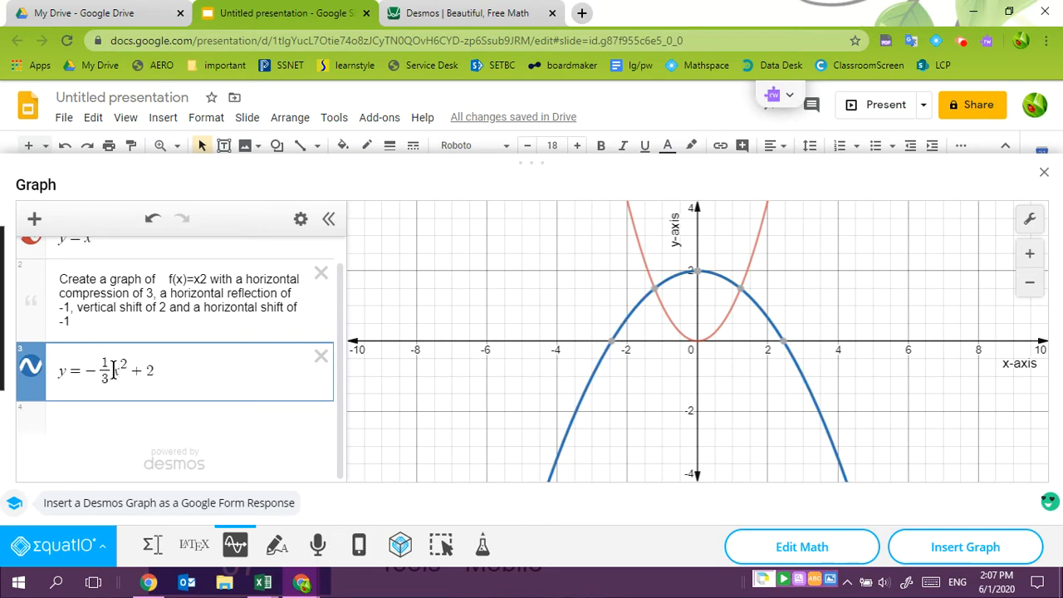
Replace x with (x + 1) inside the square of the new parabola's equation and trace the curve's points
text(()
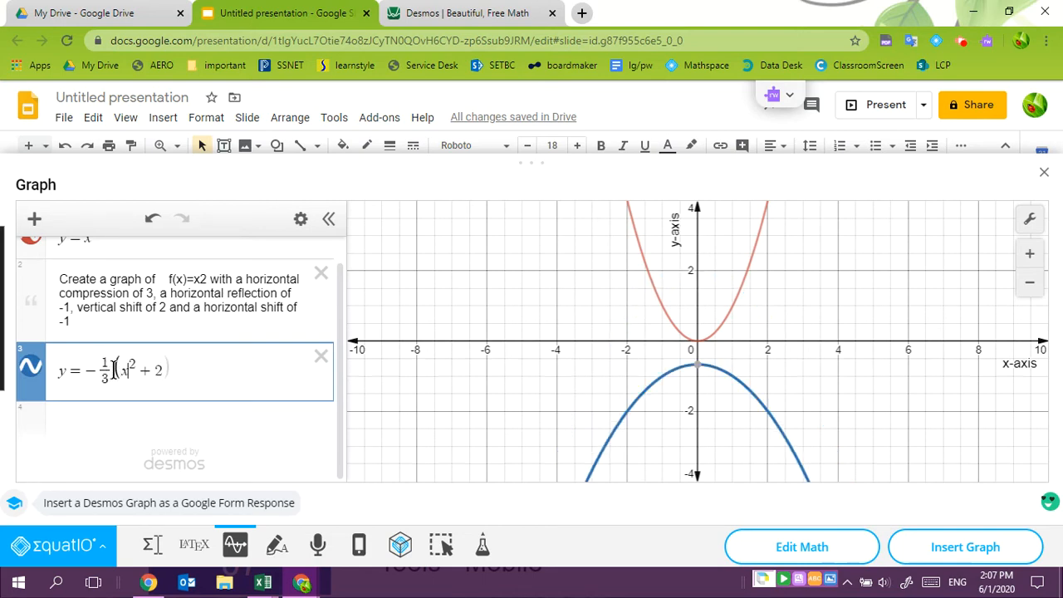
key(Right)
text(+ 1)
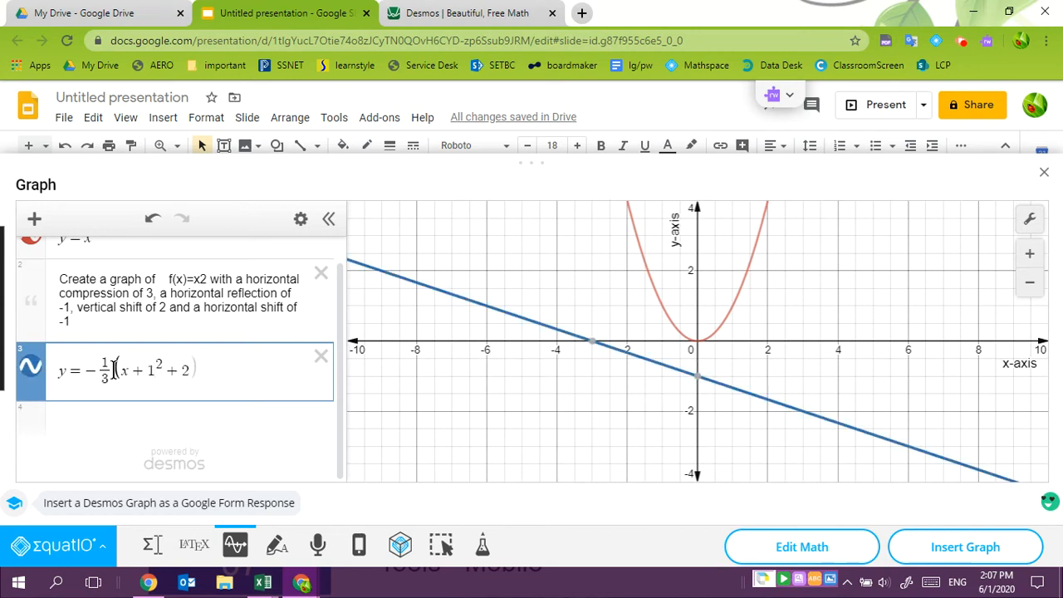
text())
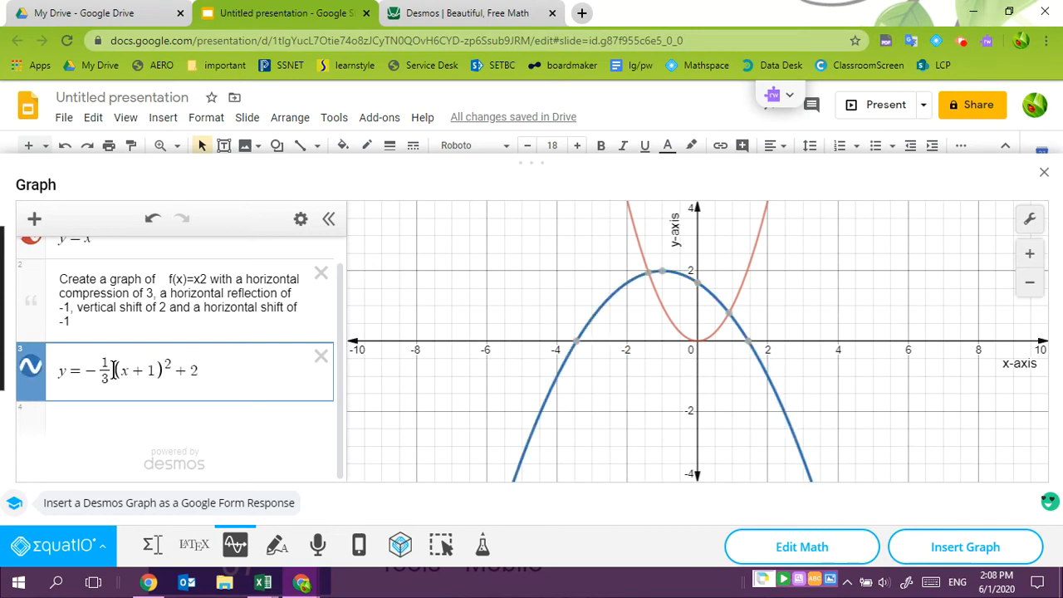
mouse_move(665, 270)
mouse_down()
mouse_move(654, 274)
mouse_move(673, 275)
mouse_up()
mouse_move(695, 289)
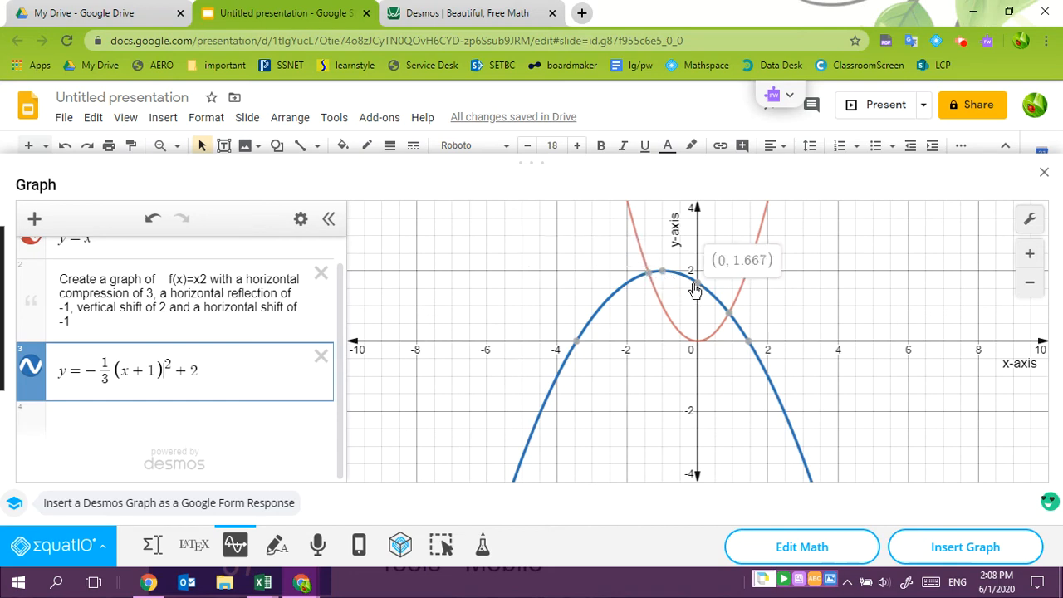
Plot the point (-1, 3) in a new expression line and label it "vertex"
click(93, 429)
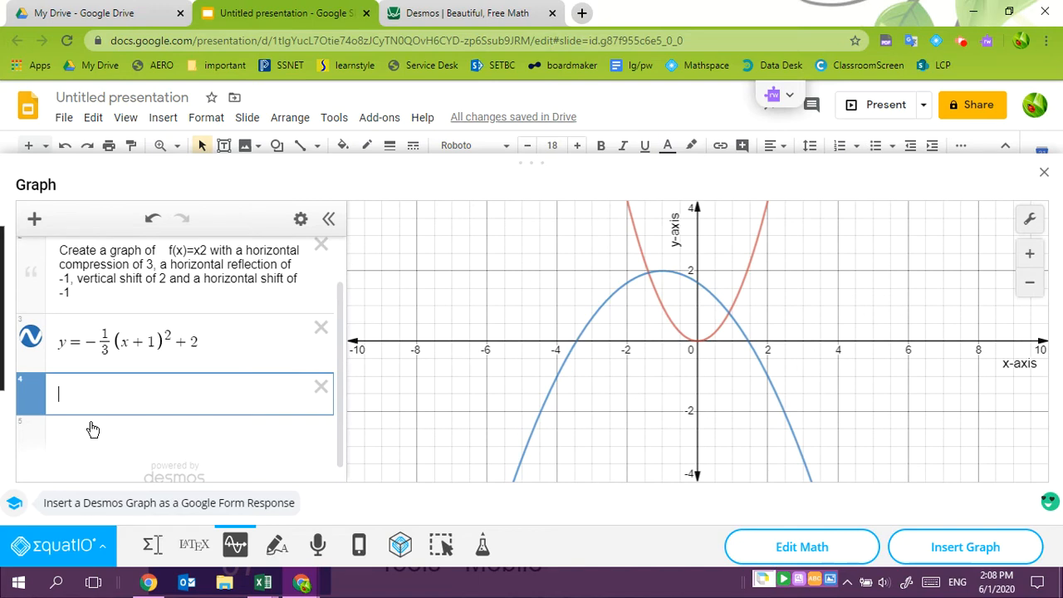
text(()
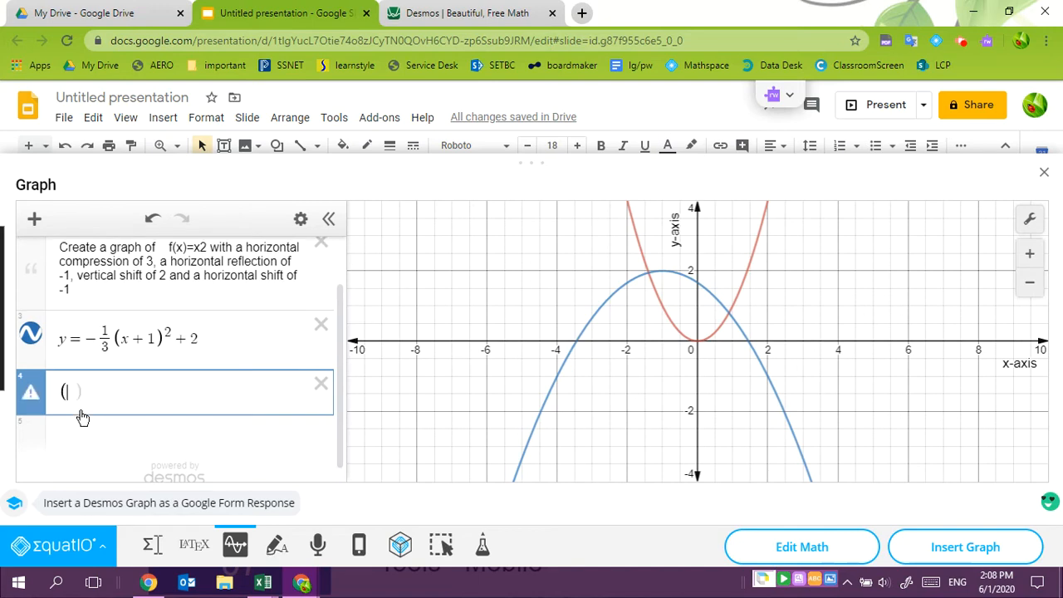
text(-1,3)
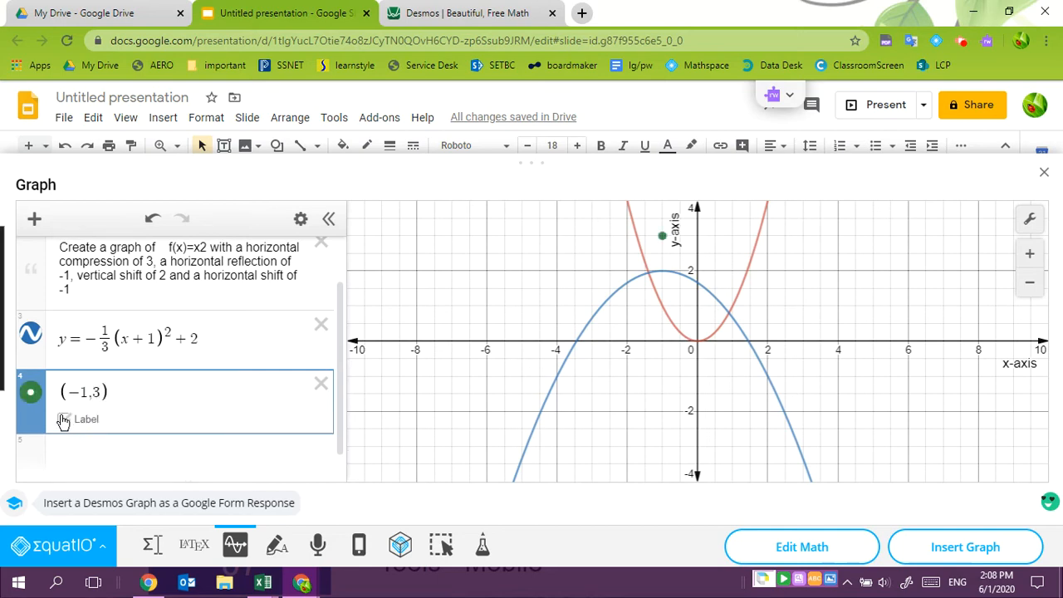
click(64, 419)
text(vertex)
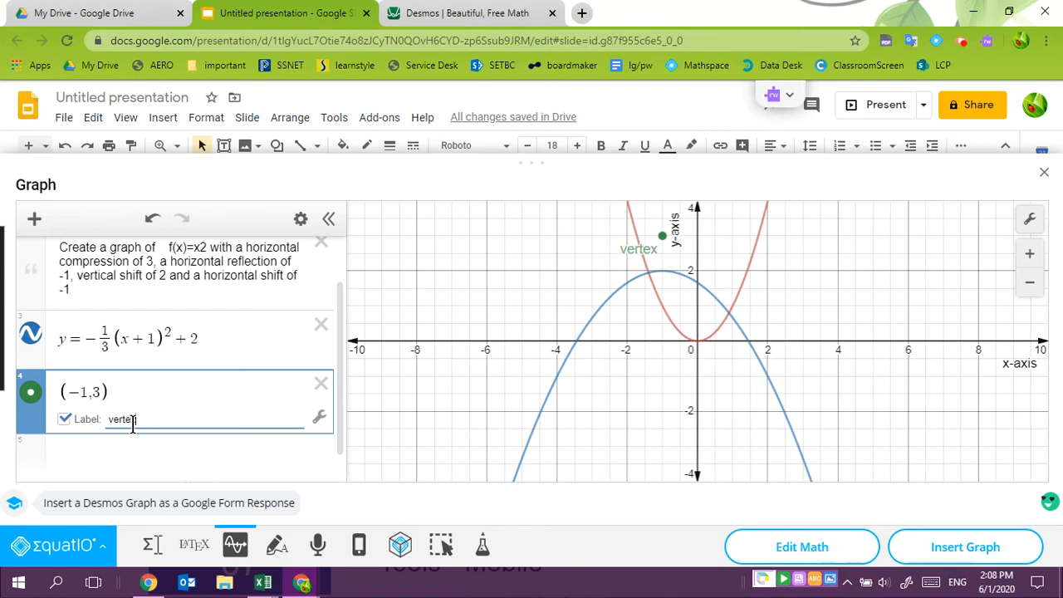
Change the vertex point's coordinates to (-1, 2) and hide the y = x^2 curve
mouse_move(341, 300)
mouse_down()
mouse_move(334, 240)
mouse_move(341, 290)
mouse_up()
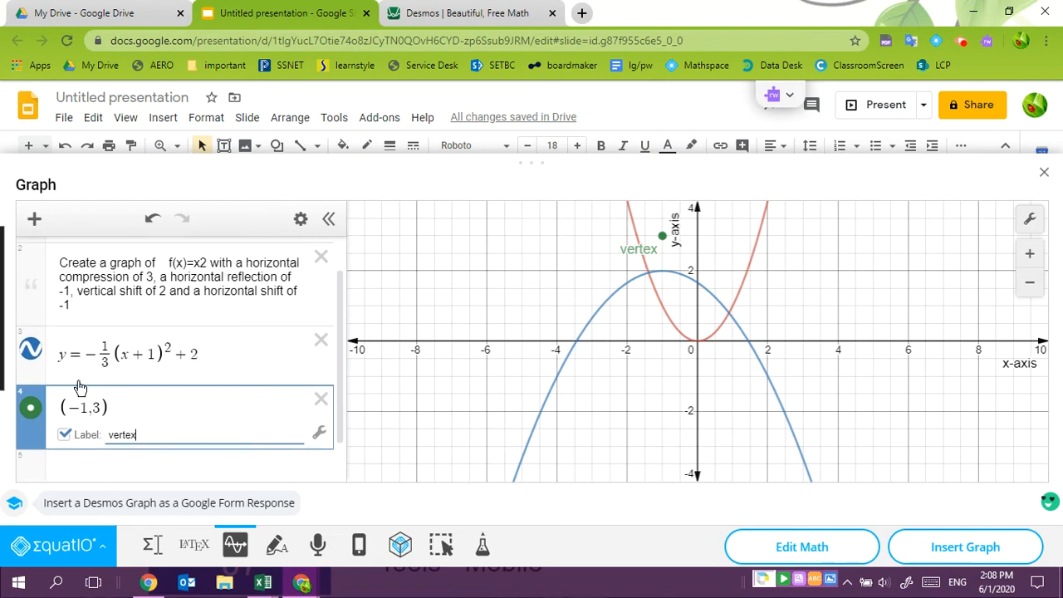
click(96, 407)
scroll(103, 419, down, 1)
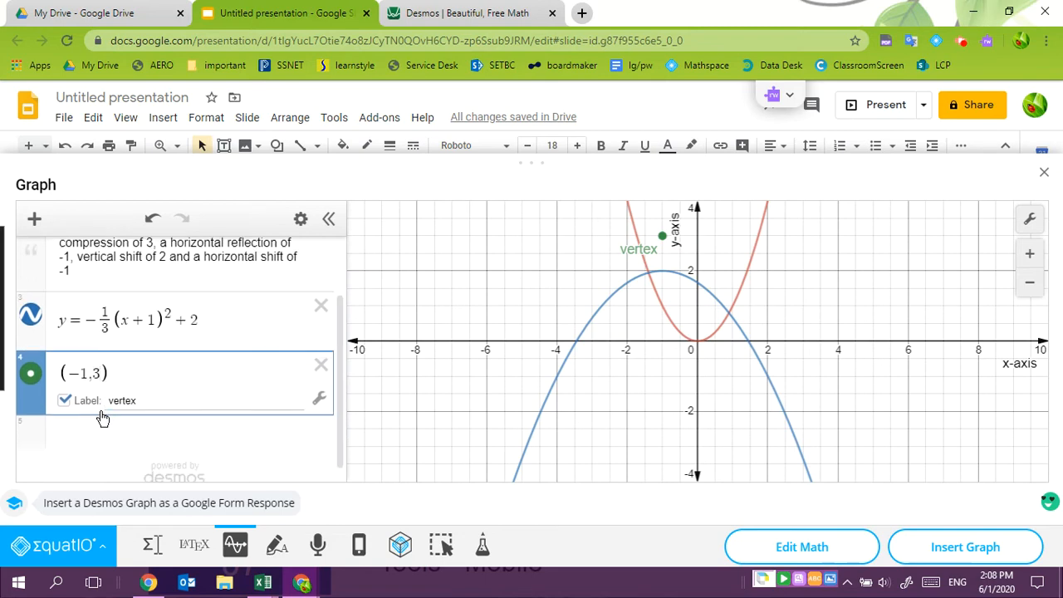
key(BackSpace)
text(2)
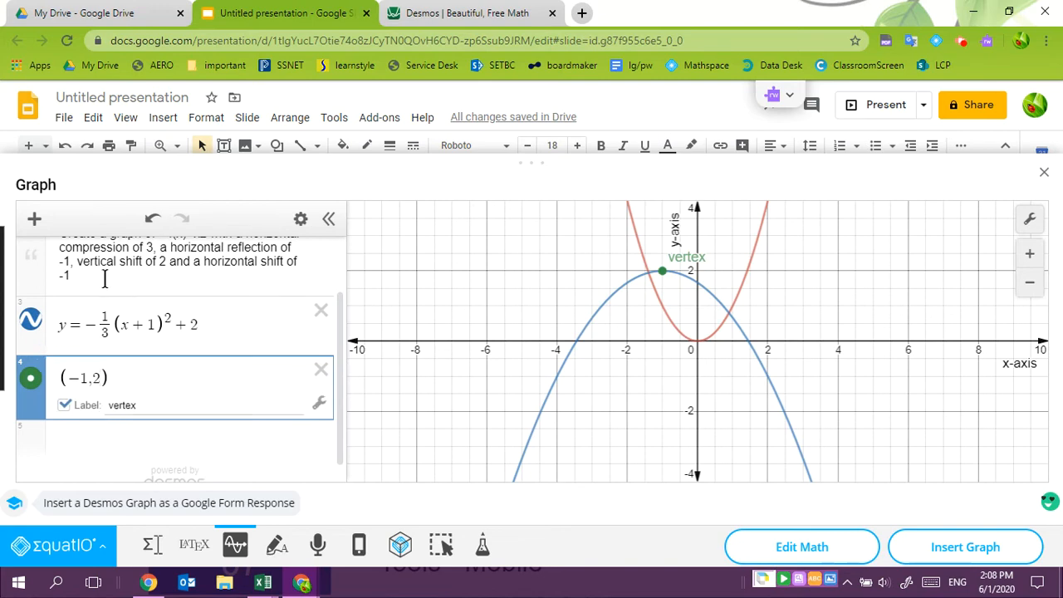
scroll(104, 279, up, 2)
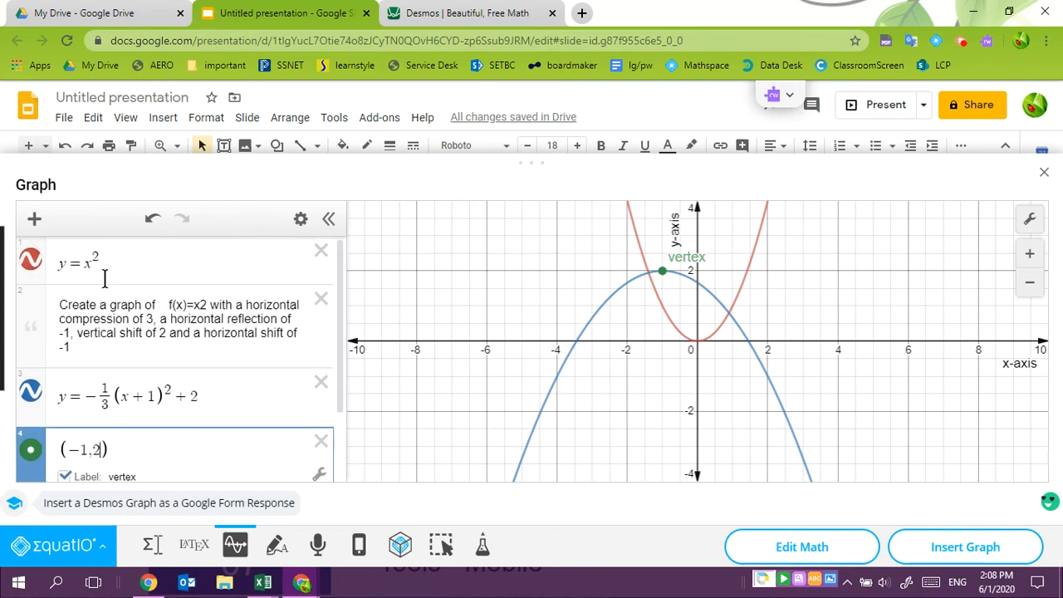
click(30, 260)
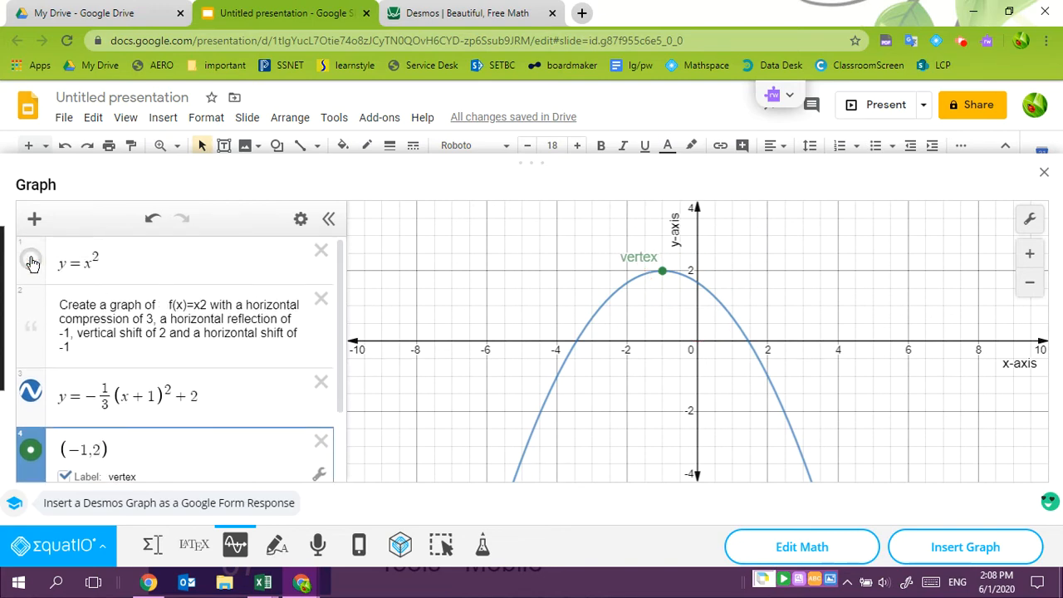
Set the vertex point's color to blue and its style to a cross
click(31, 453)
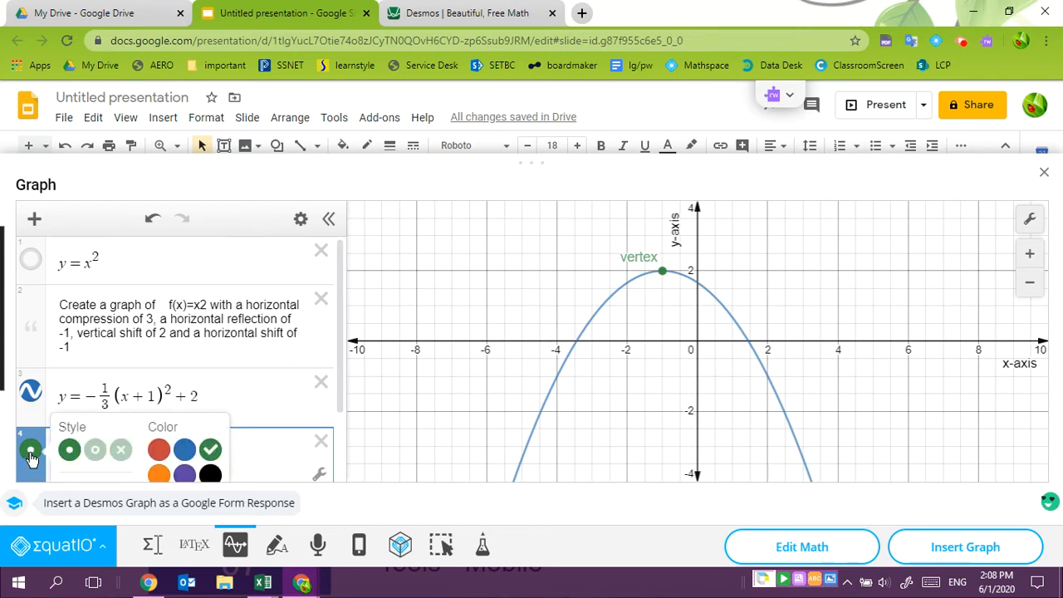
scroll(31, 457, down, 1)
click(30, 375)
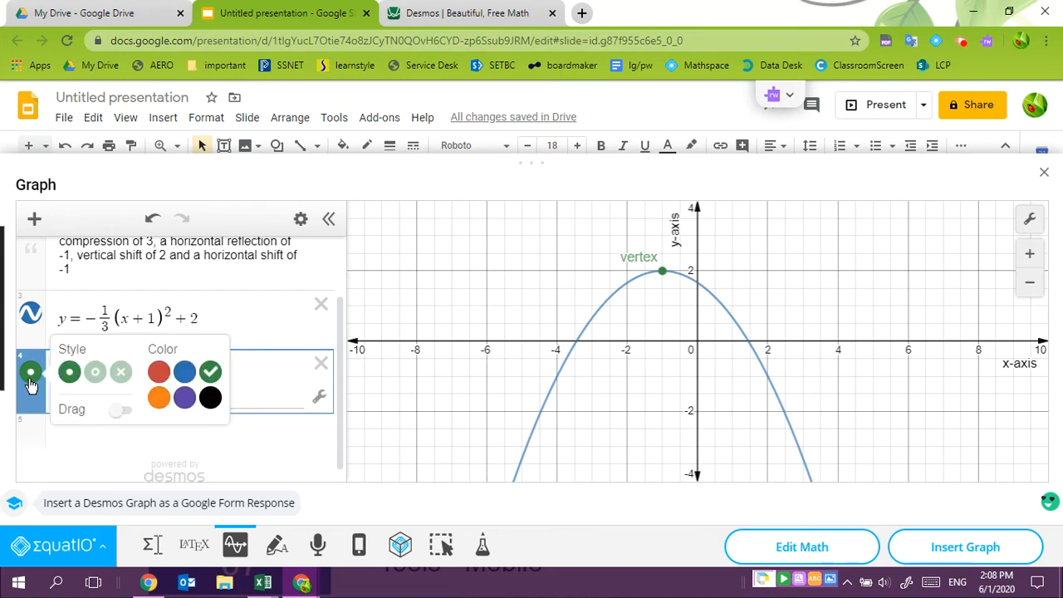
click(187, 375)
click(94, 373)
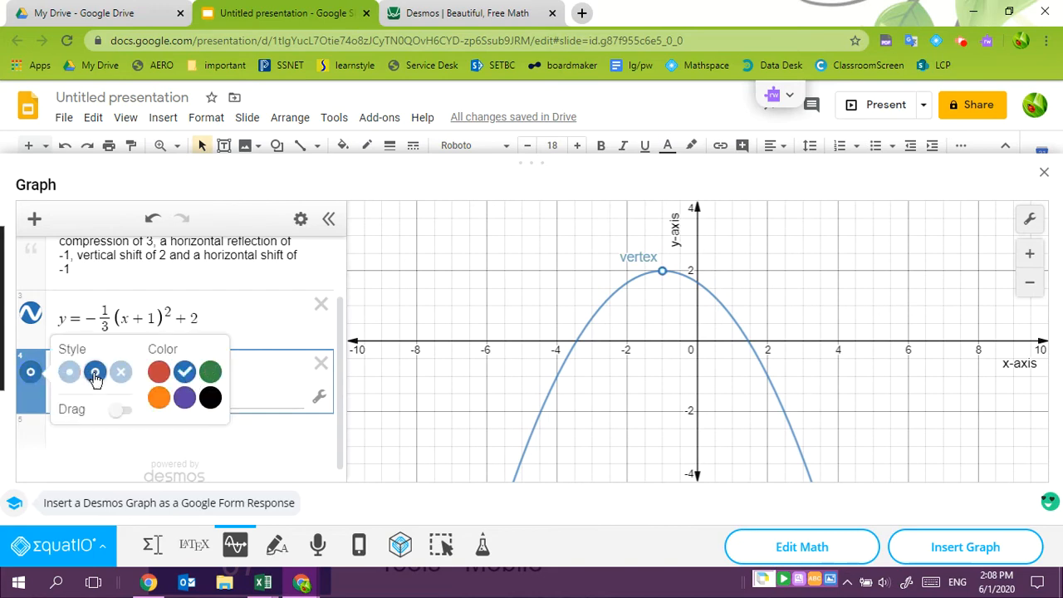
click(117, 372)
Try hiding the transformed parabola and giving it dashed and dotted line styles, and set it back to a solid line
click(35, 317)
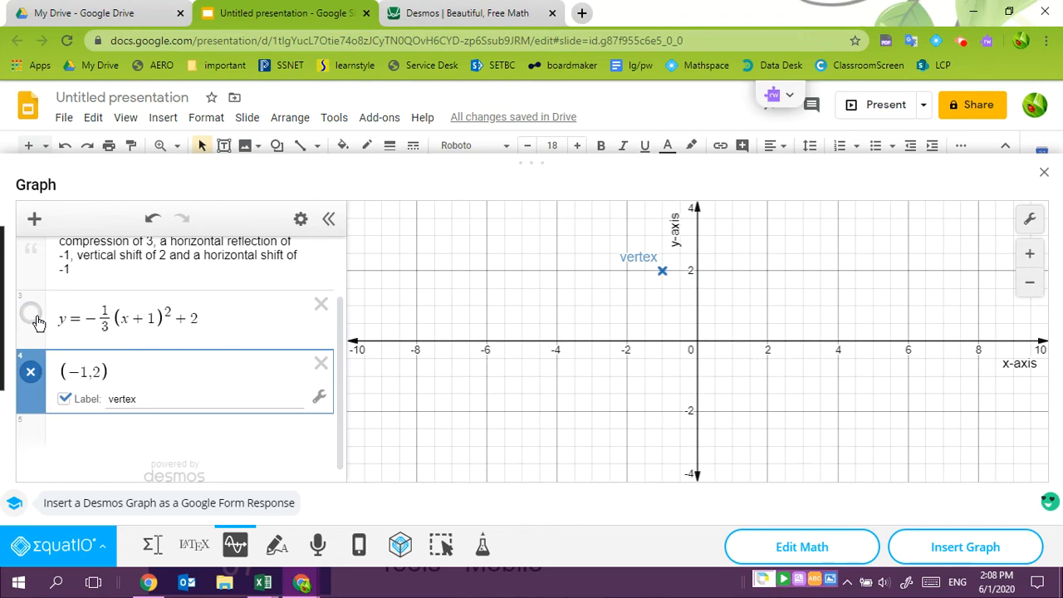
click(37, 320)
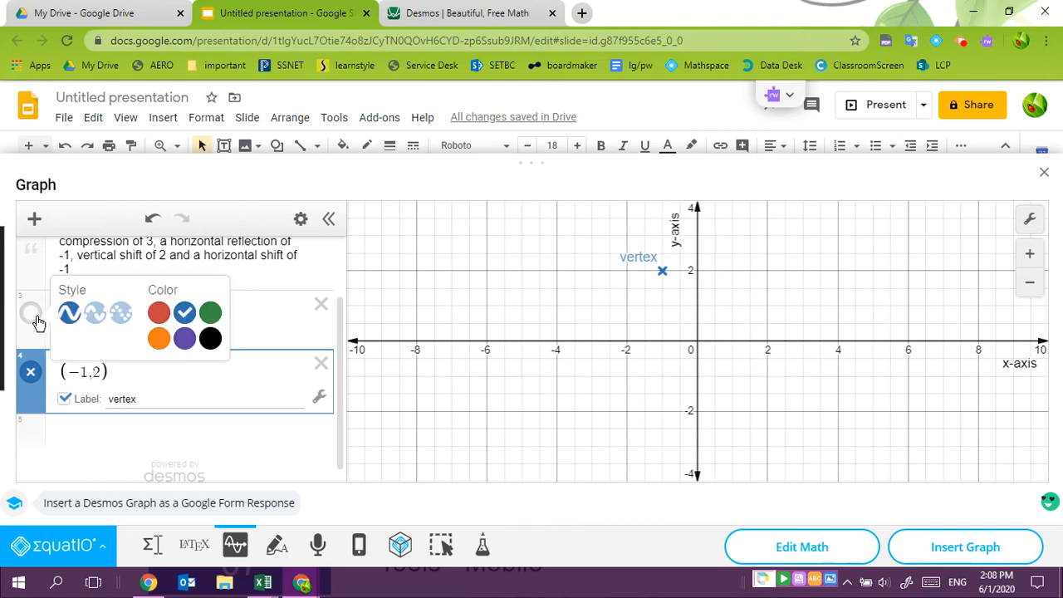
click(95, 314)
click(119, 315)
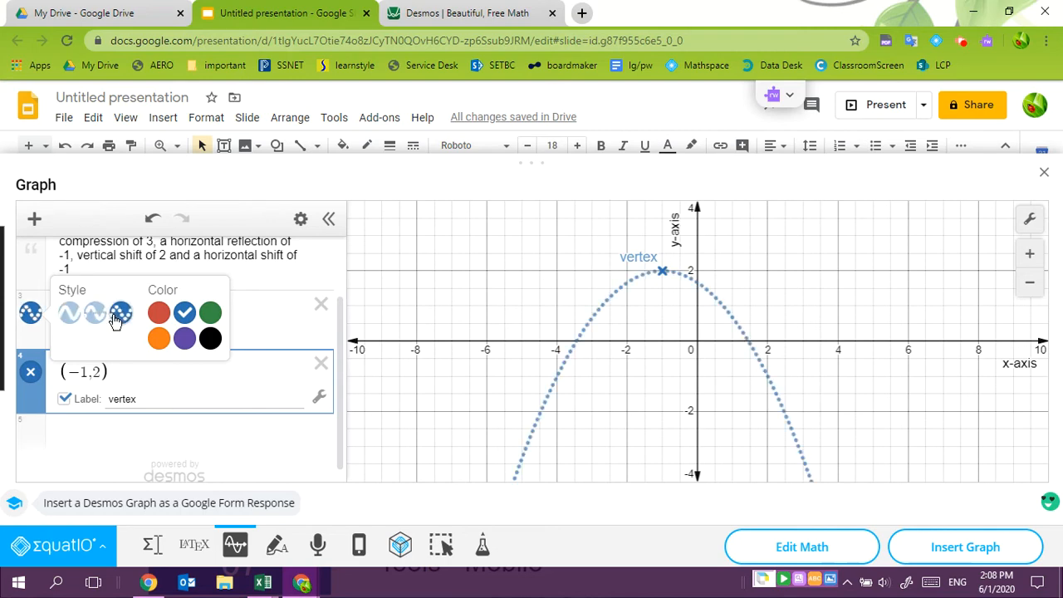
click(69, 313)
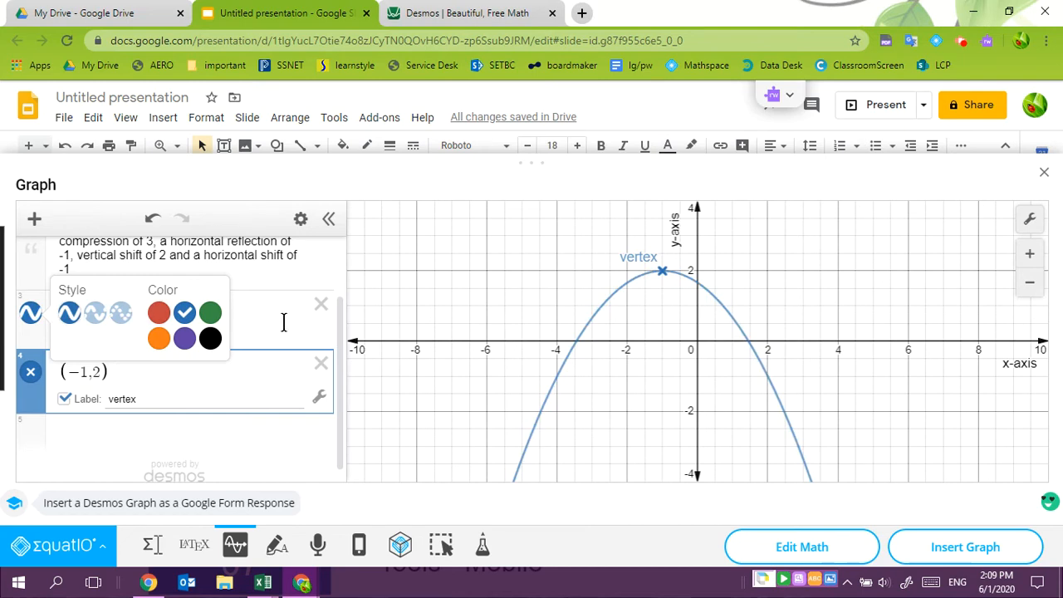
Insert the finished graph into the first slide
click(423, 294)
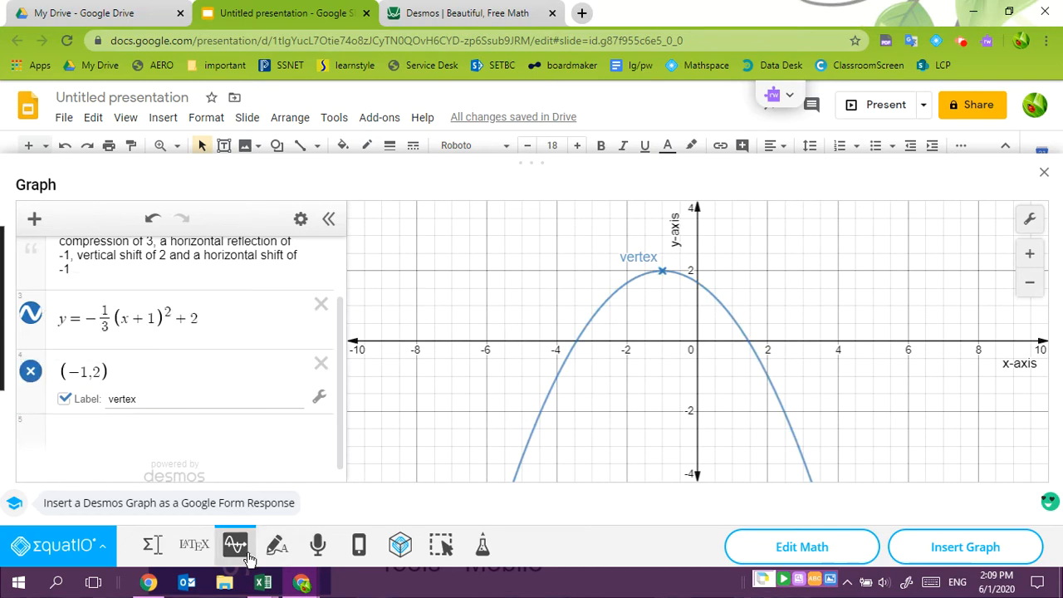
click(959, 555)
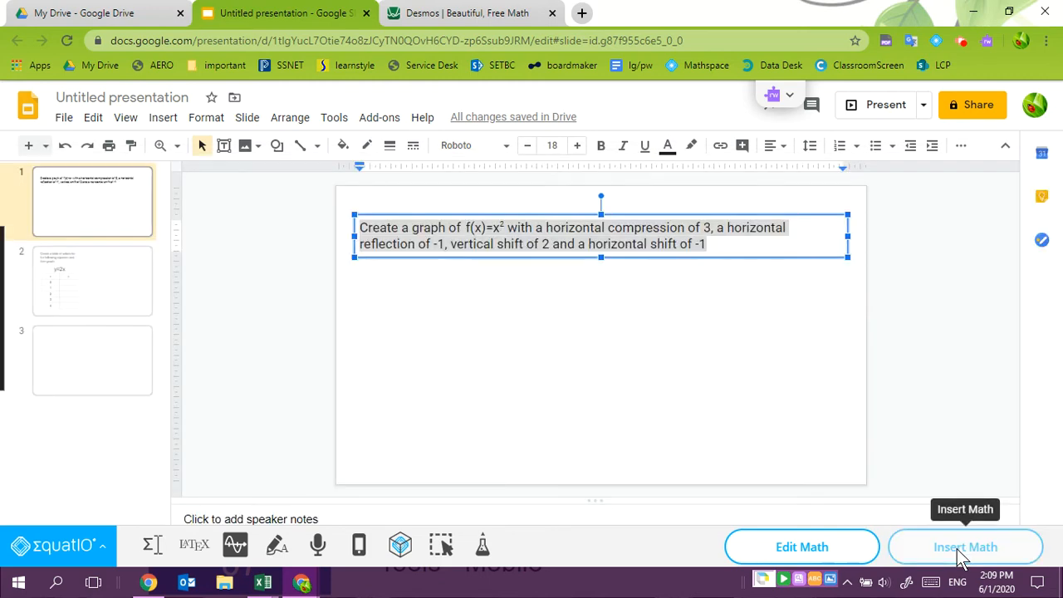
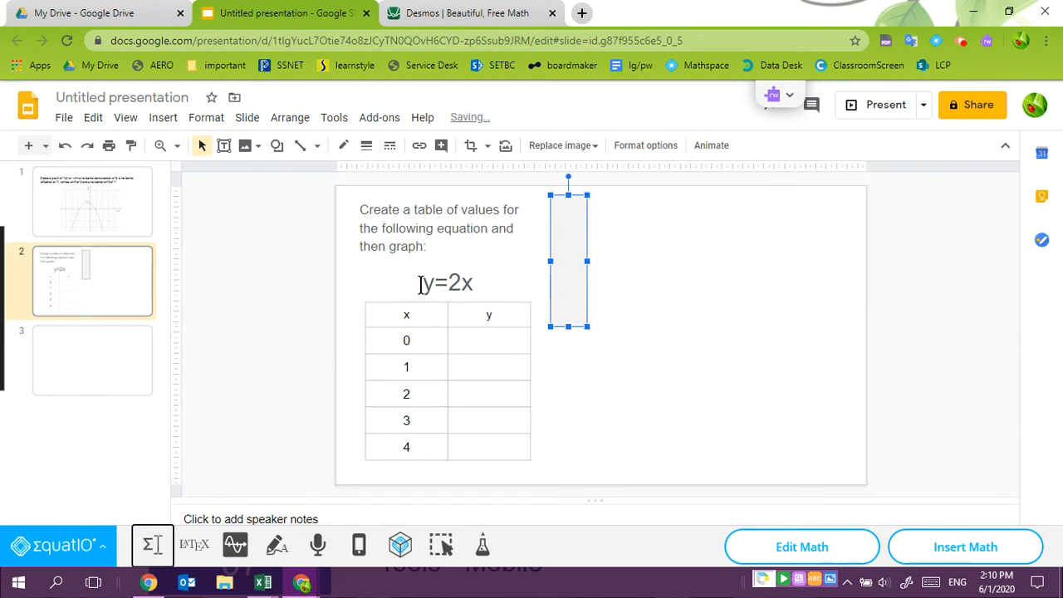
Move the blank math image on the second slide down beside the table of values and reselect it
drag(568, 232, 576, 346)
click(632, 355)
click(580, 354)
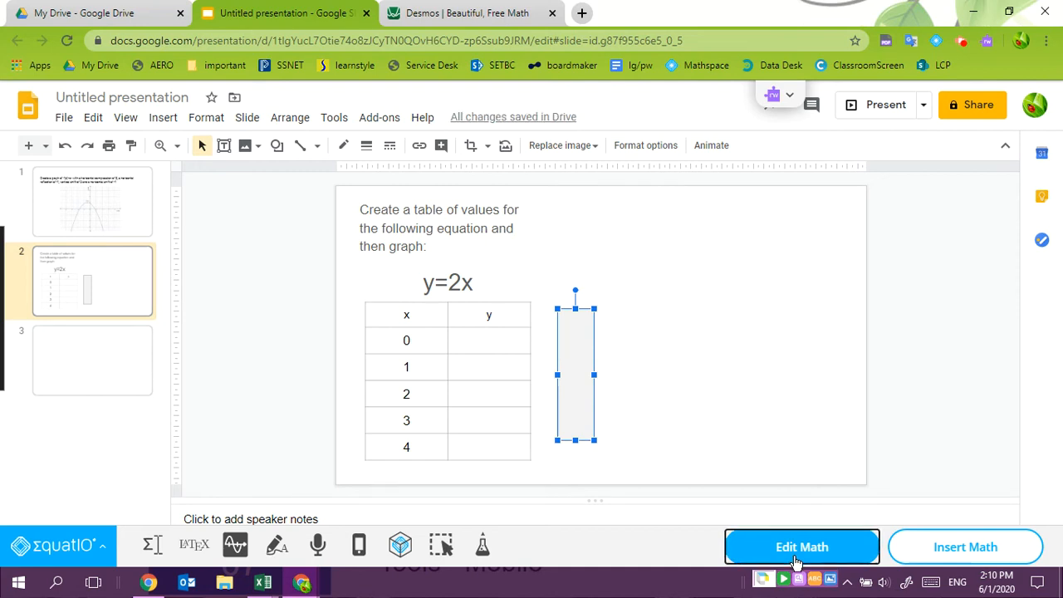
click(962, 48)
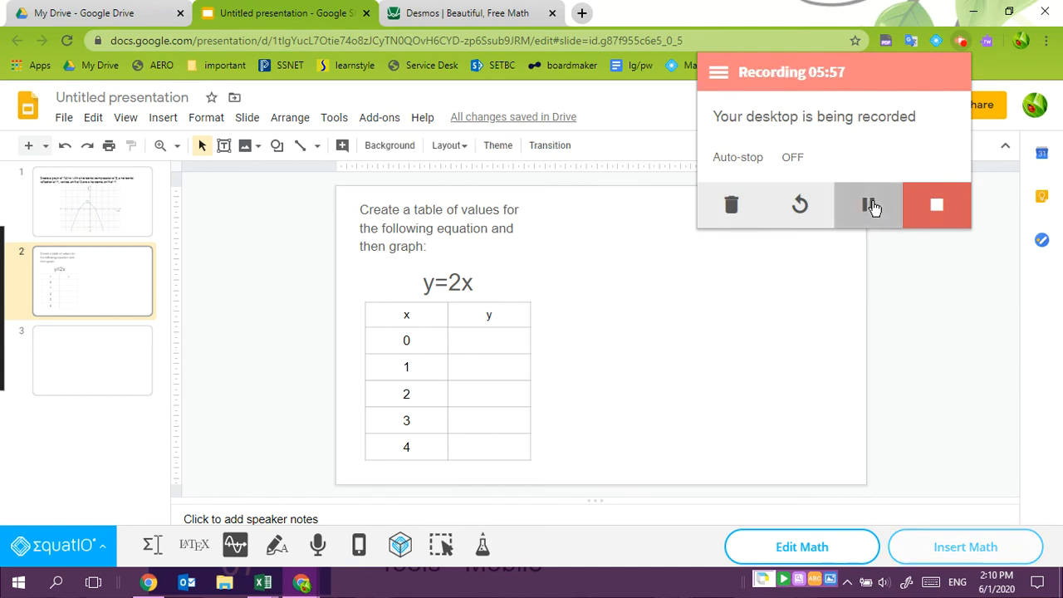
click(648, 325)
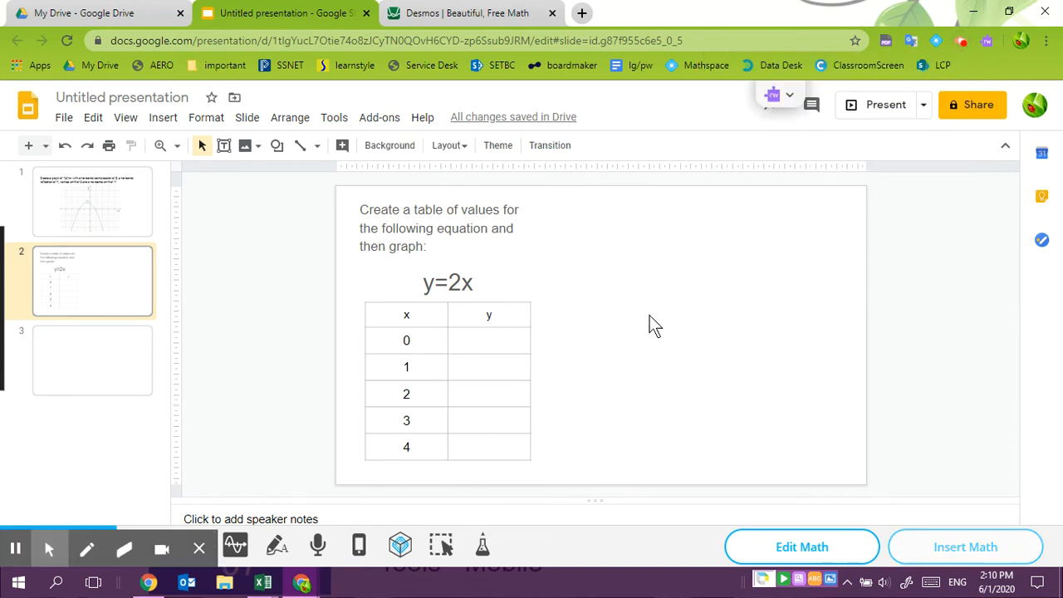
click(200, 548)
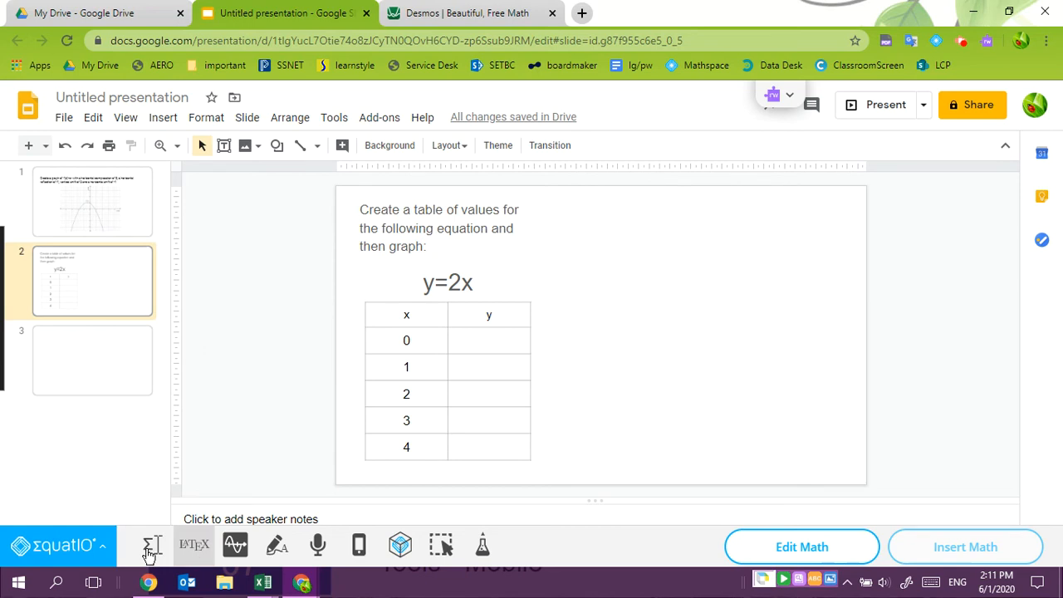
Start a new math expression with x on the first line, a second row and a second column headed y
click(150, 548)
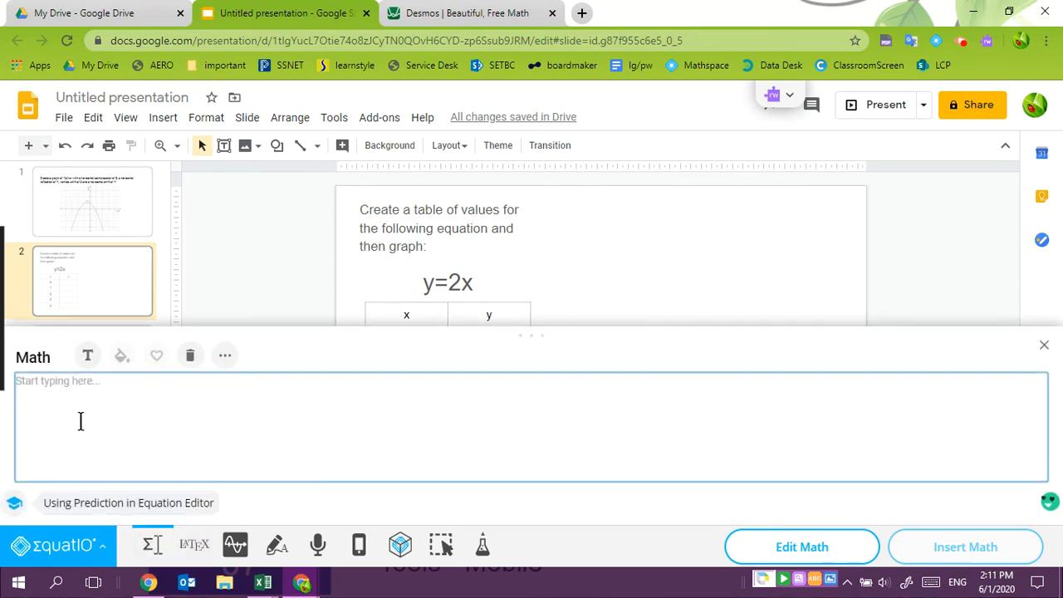
text(x)
key(Return)
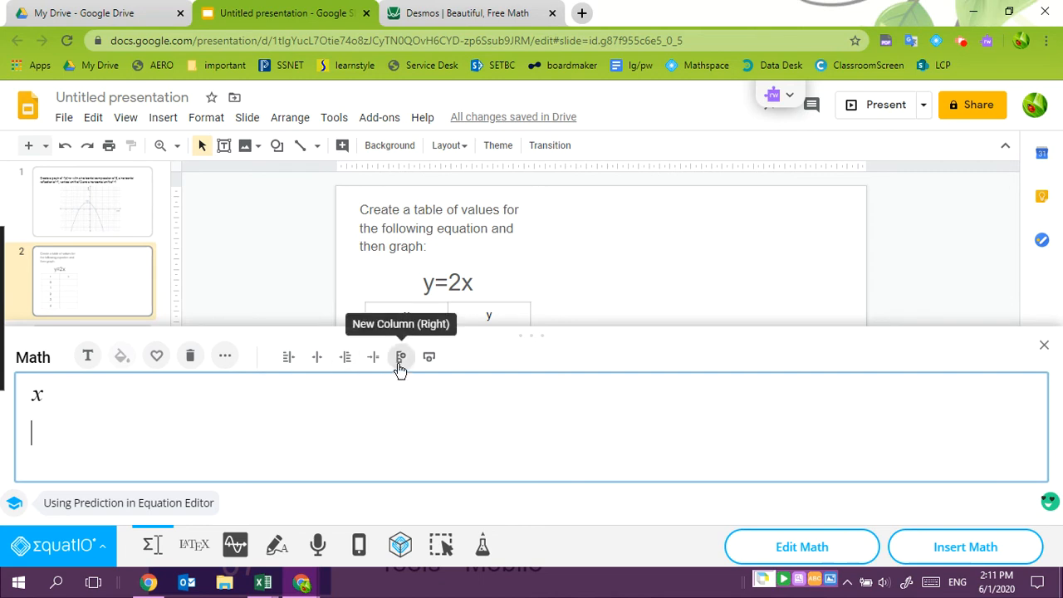
click(400, 359)
click(71, 387)
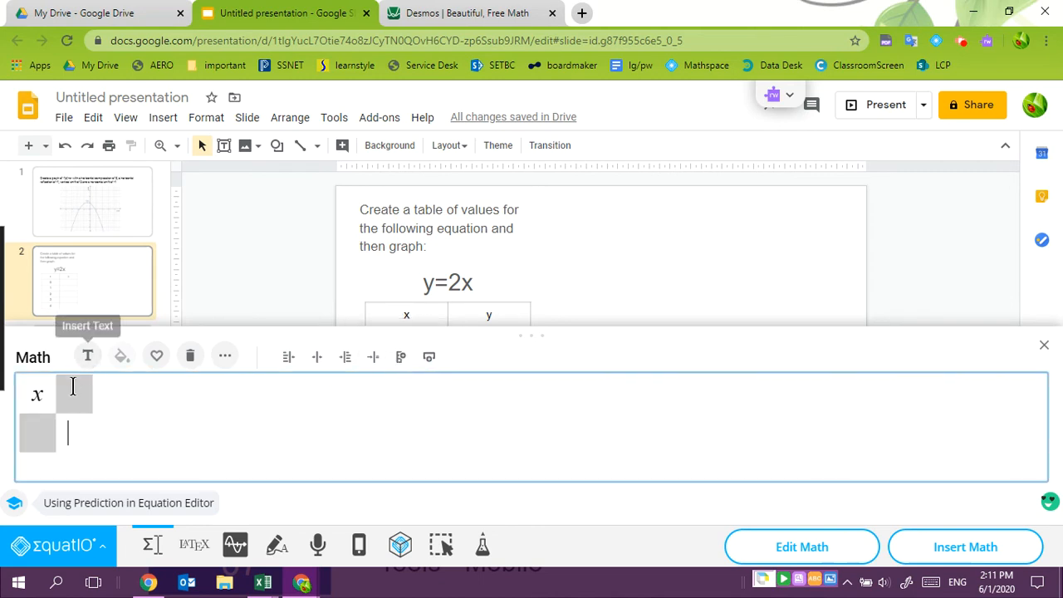
text(y)
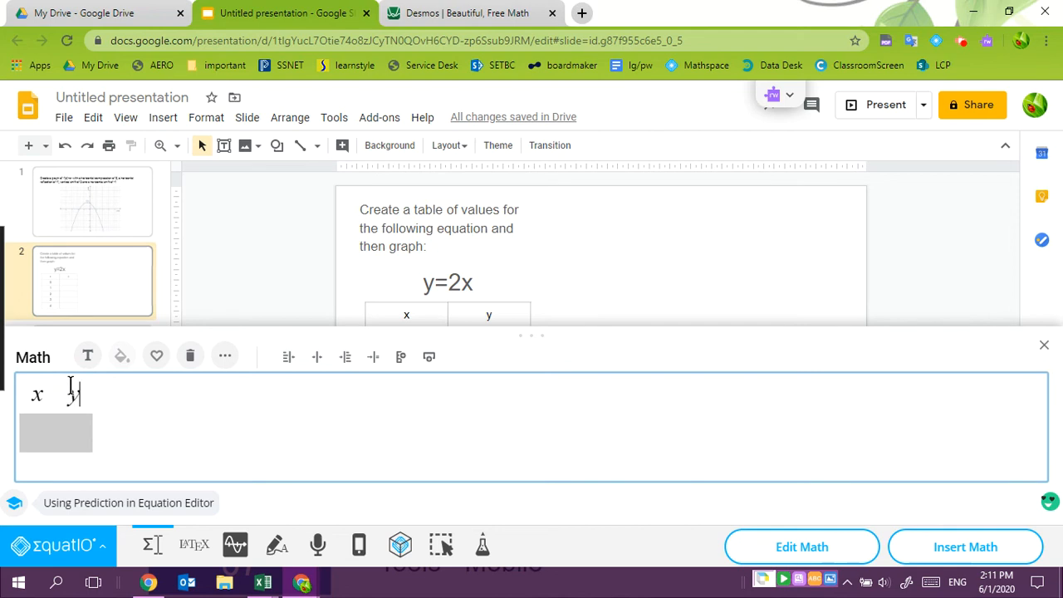
Fill the x column of the math expression with the values 0, 1, 2, 3 and 4
click(35, 433)
text(0)
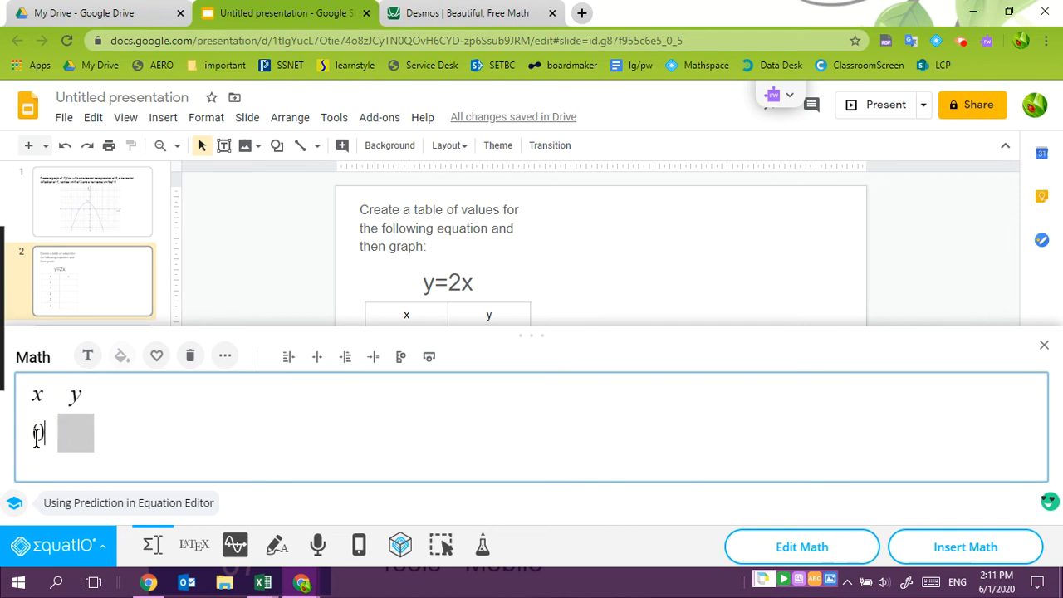
key(Return)
text(1)
key(Return)
text(2)
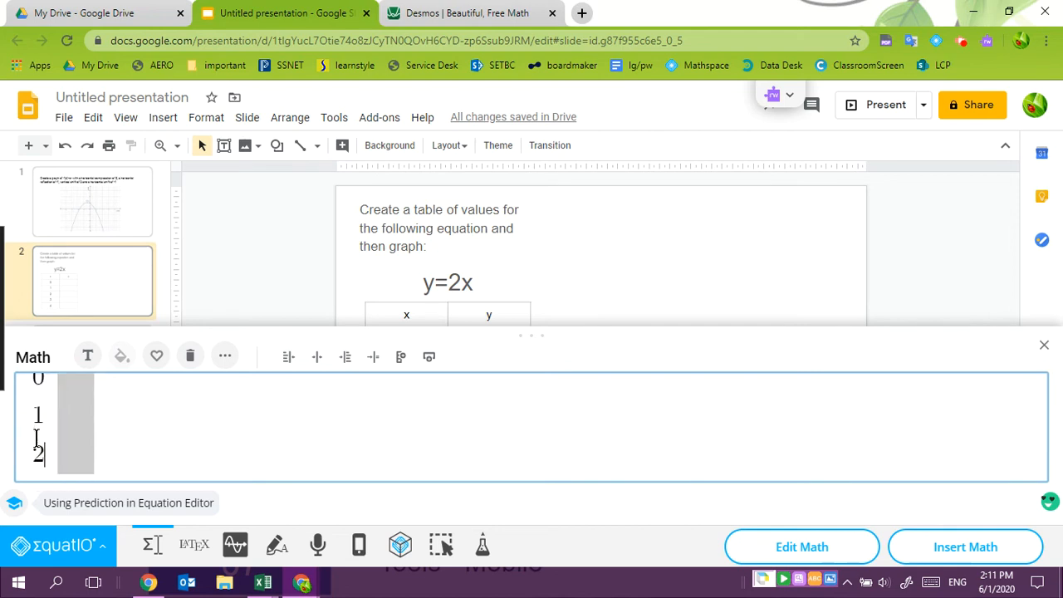
key(Return)
text(3)
key(Return)
text(4)
Try placing the x-y math expression on the second slide beside the existing table, and delete it
click(932, 550)
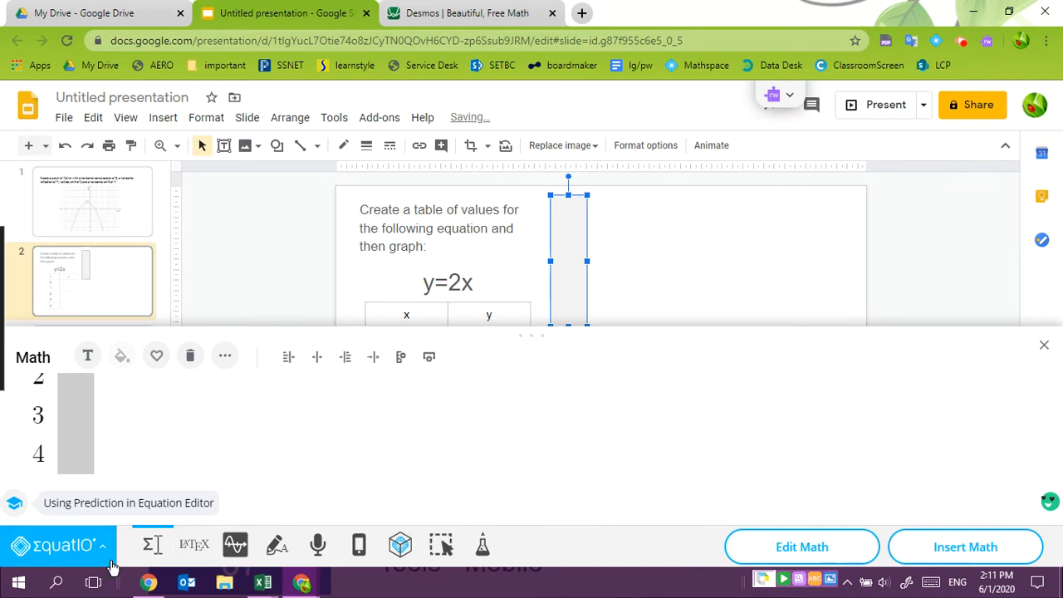
click(151, 545)
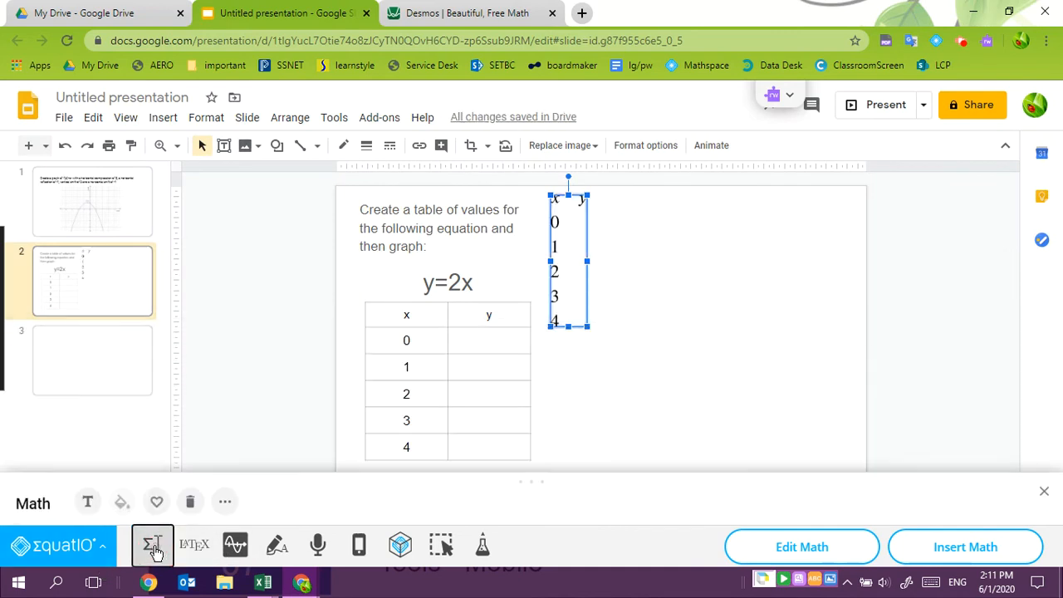
drag(574, 269, 588, 390)
click(651, 418)
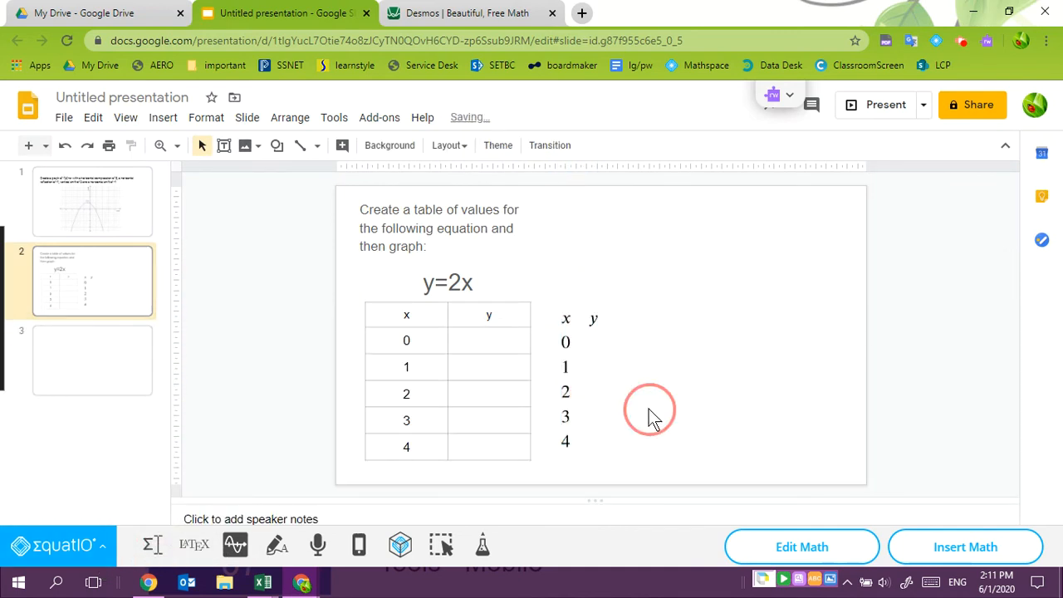
click(591, 382)
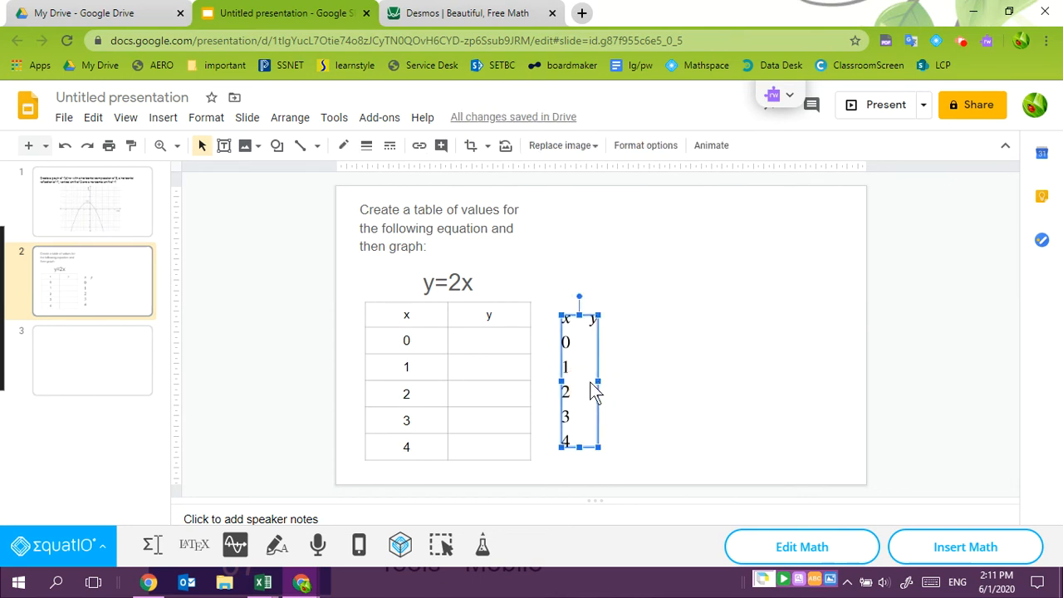
key(Delete)
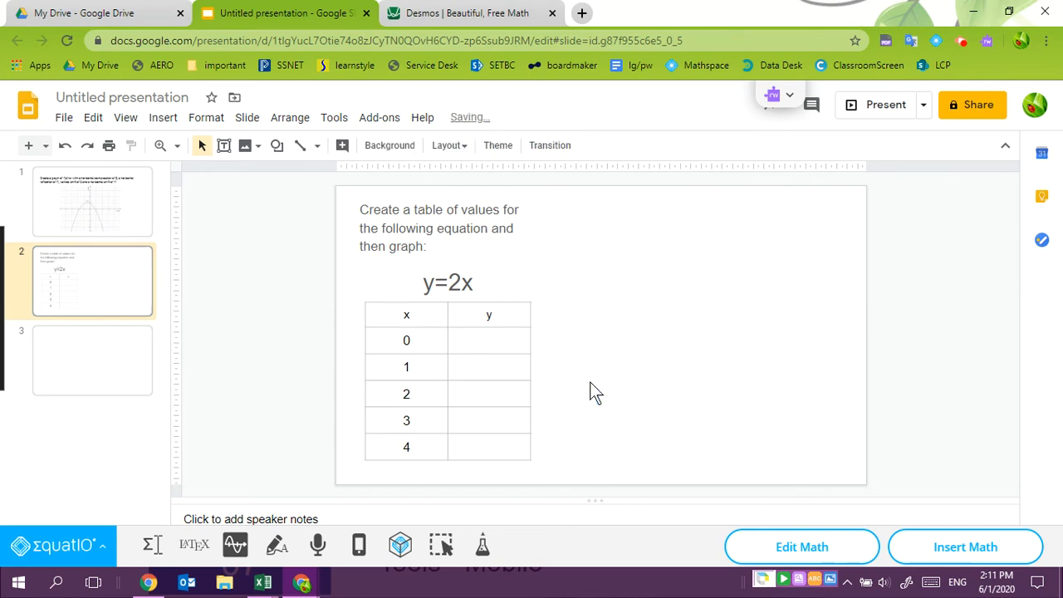
Fill the y column of the slide's table with 0, 2, 4, 6 and 8
click(482, 332)
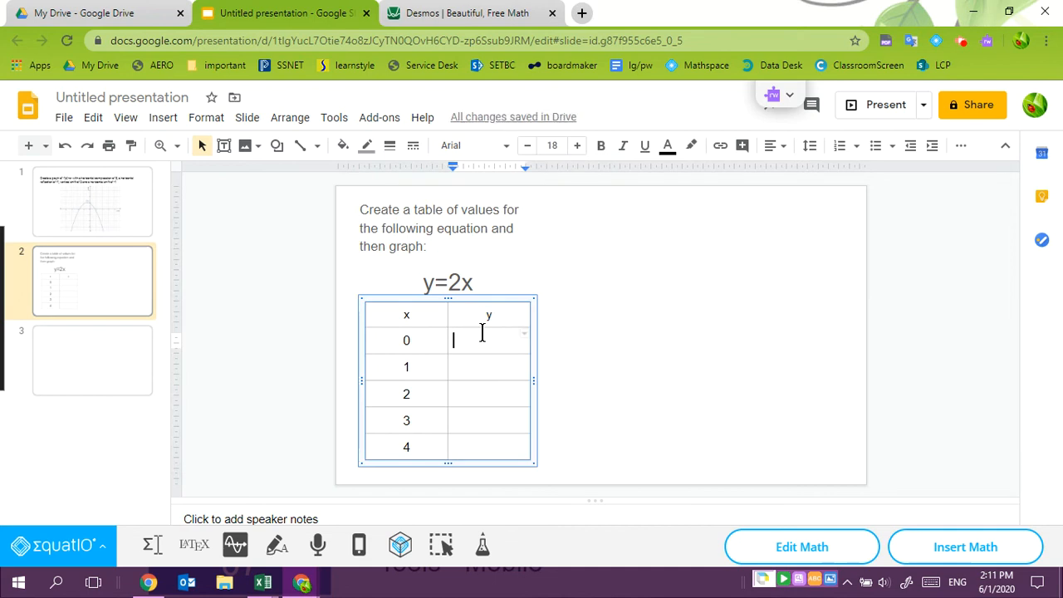
text(0)
key(Down)
text(2)
key(Down)
text(3)
key(Down)
text(6)
key(Down)
text(8)
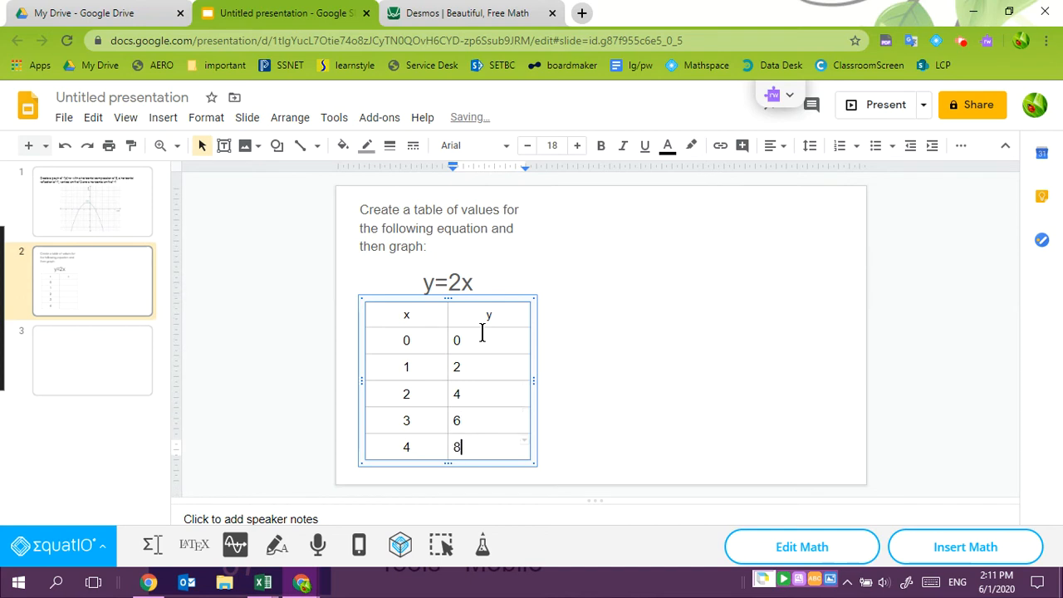
click(580, 316)
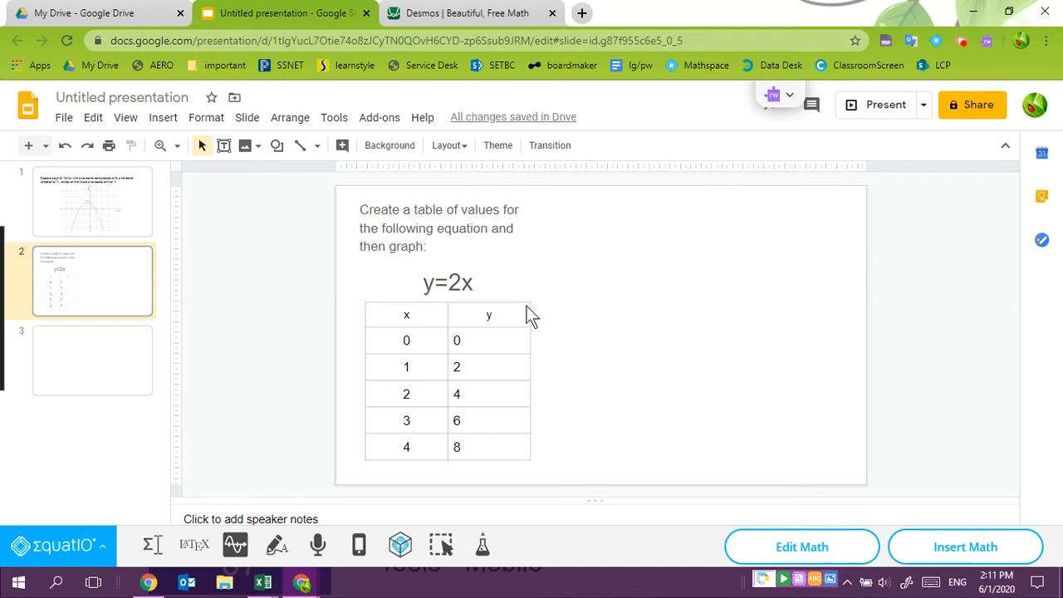
Add a table to a new EquatIO graph and enter the x values 0, 1, 2, 3 and 4
click(235, 547)
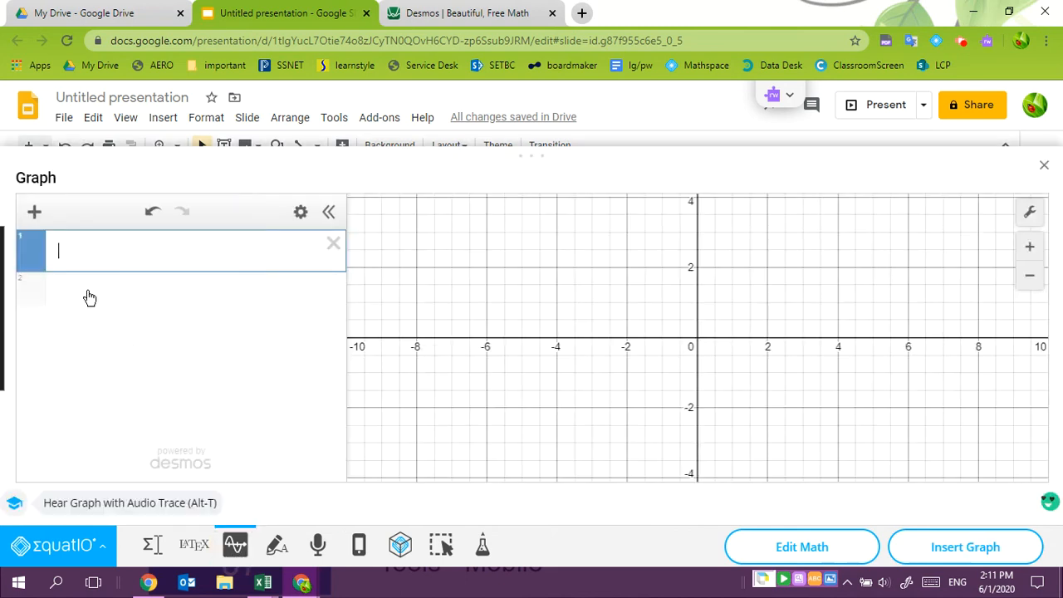
click(35, 213)
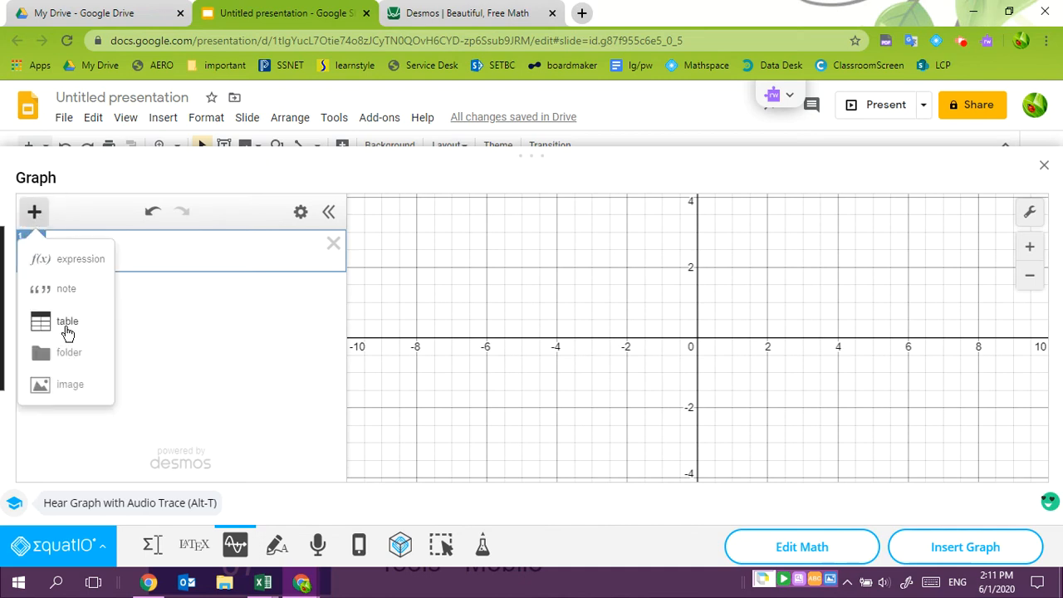
click(66, 331)
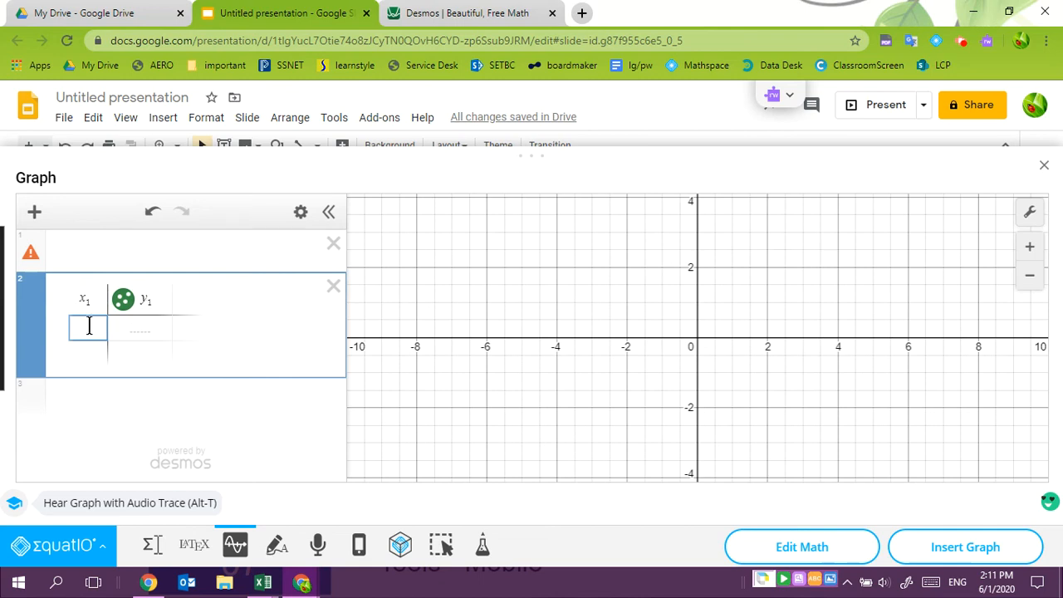
key(Return)
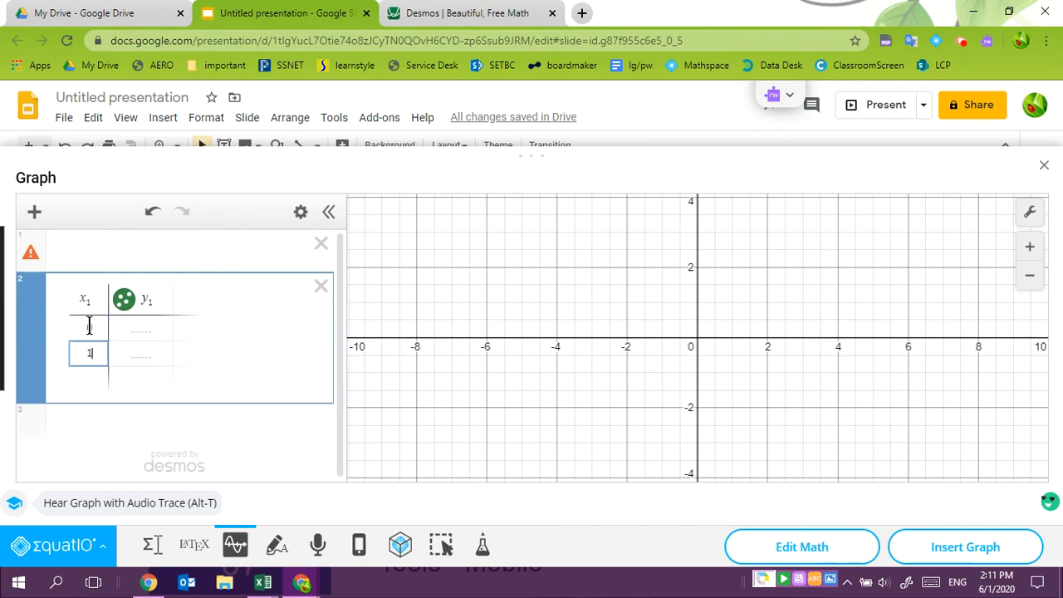
text(1)
key(Return)
text(2)
key(Return)
key(Return)
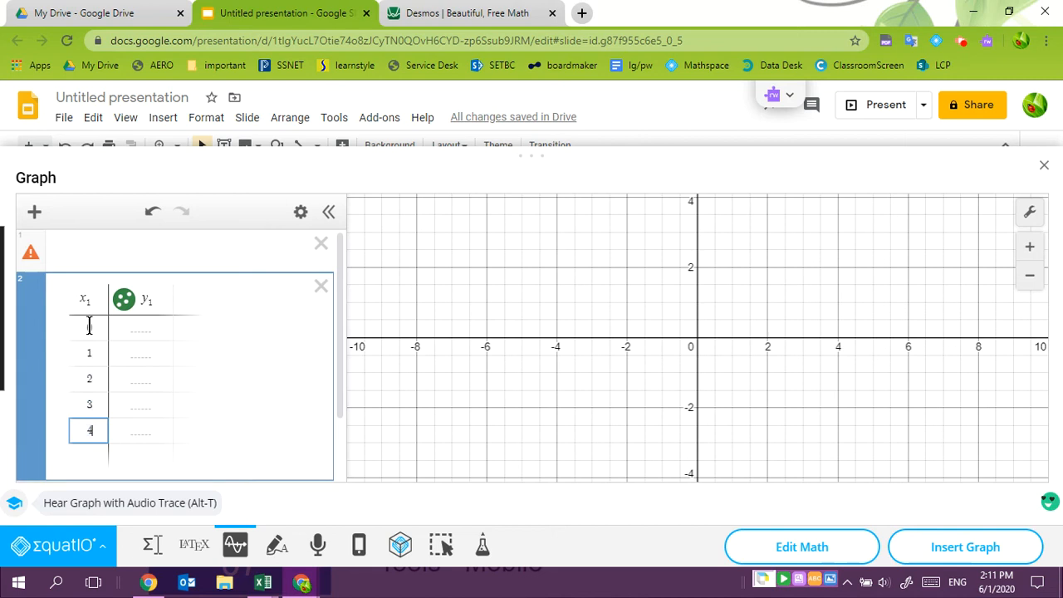
Enter the y values 0, 2, 4, 6 and 8 in the graph's table and zoom the graph to fit the points
click(134, 332)
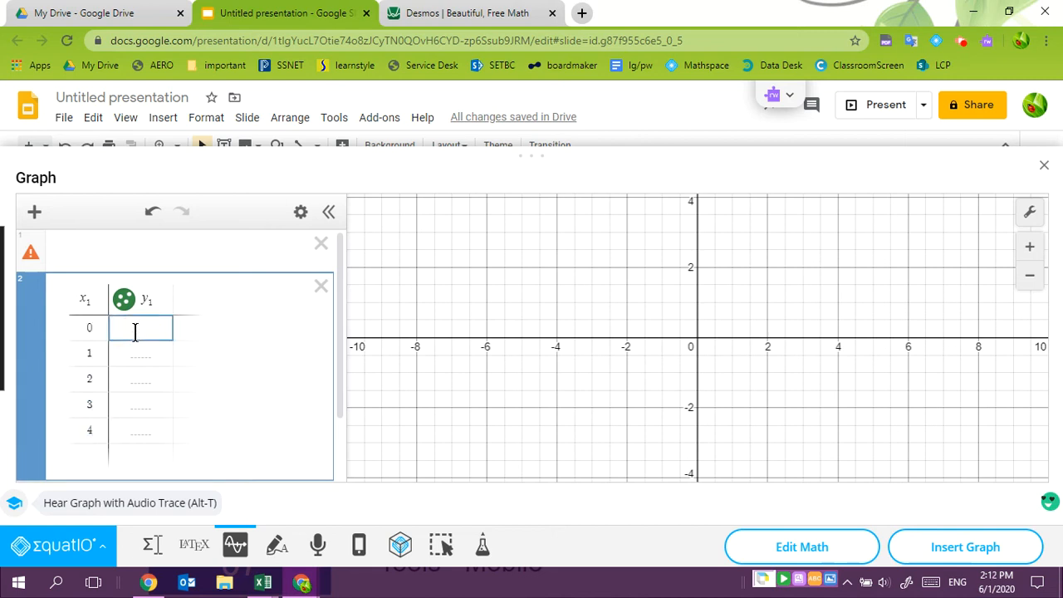
text(0)
key(Return)
text(1)
text(2)
key(Return)
text(3)
key(BackSpace)
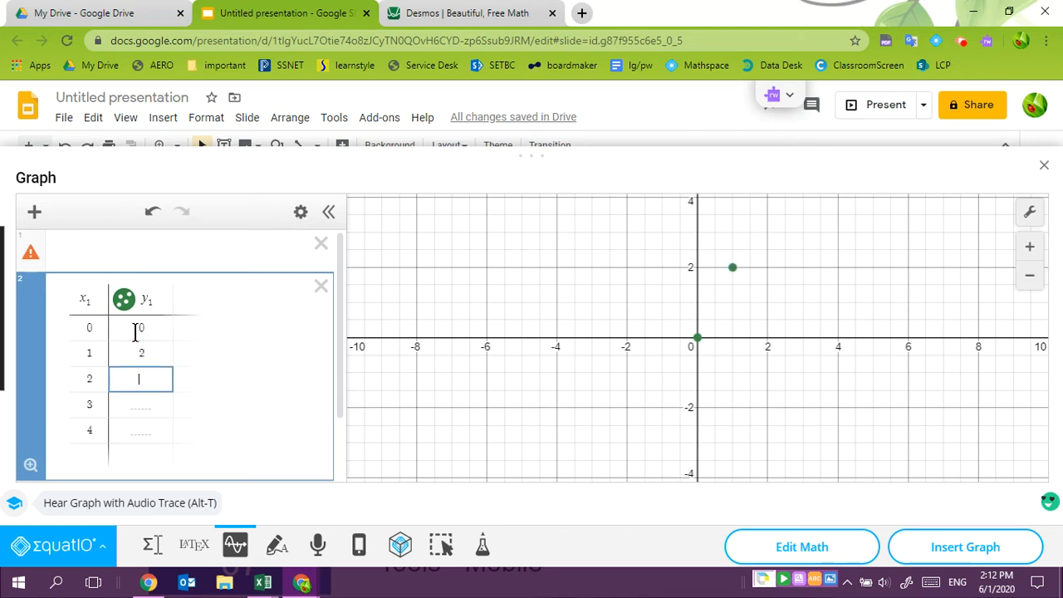
text(4)
key(Return)
key(Return)
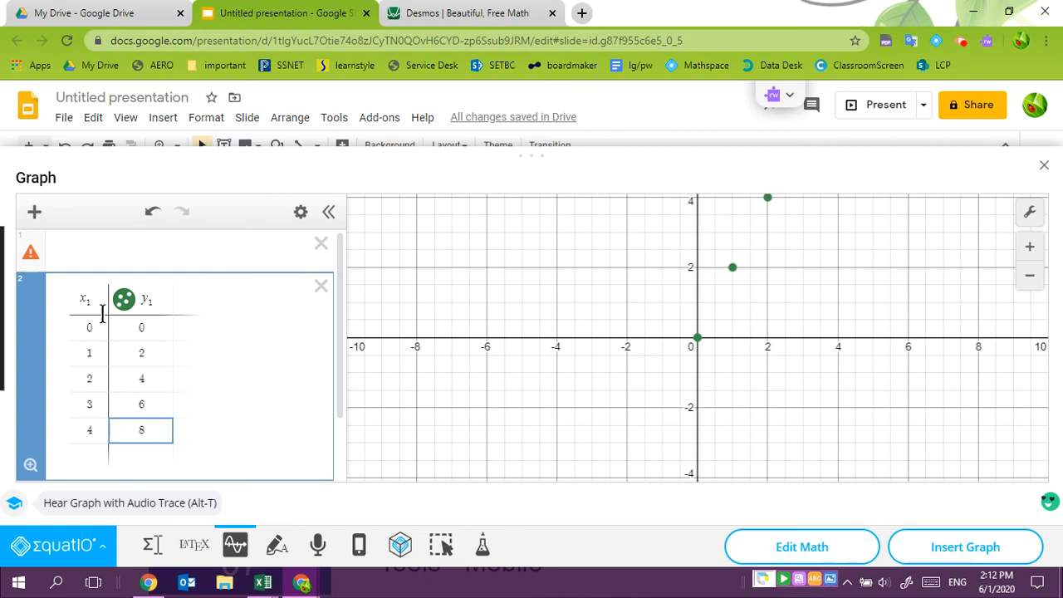
click(30, 467)
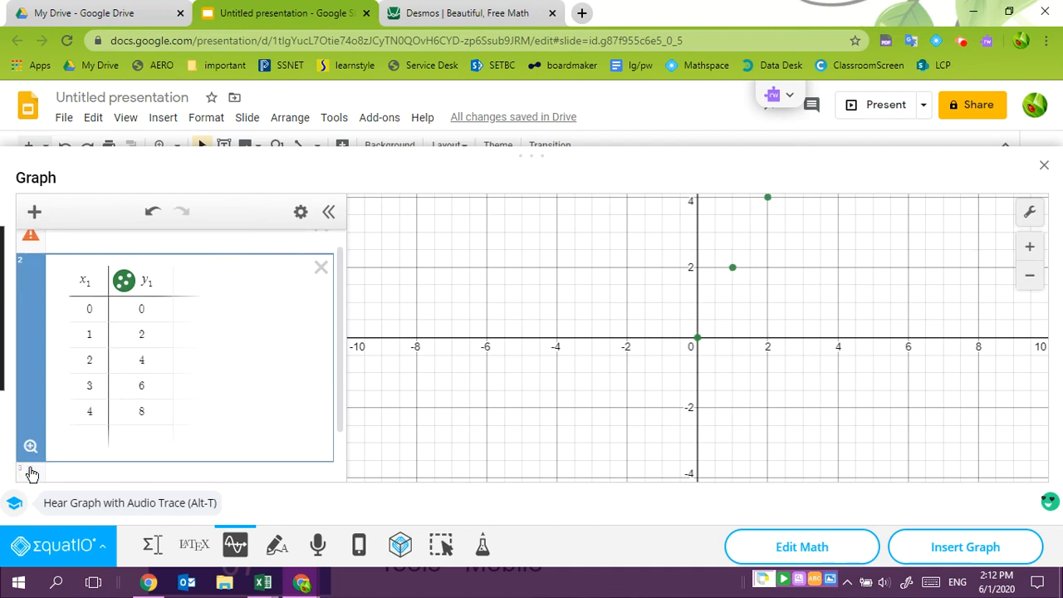
click(29, 445)
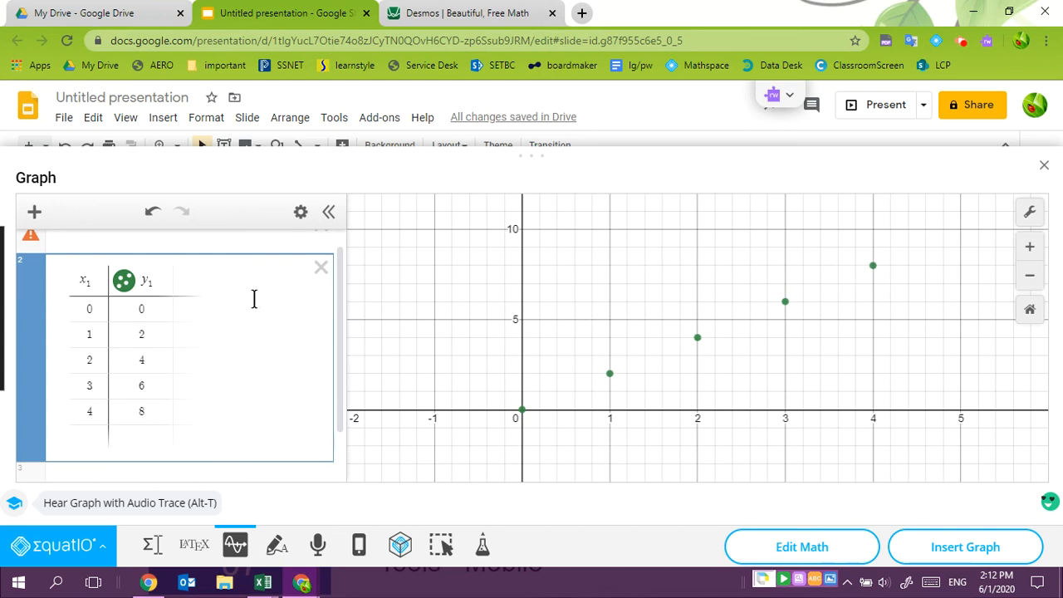
Connect the plotted table points with lines and set their color to orange
click(126, 284)
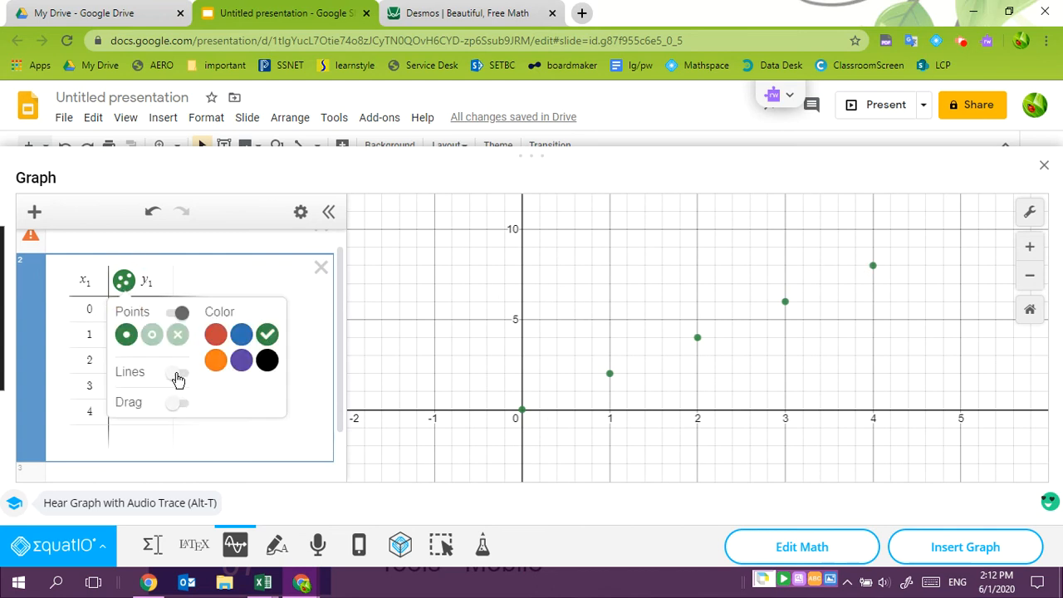
click(177, 375)
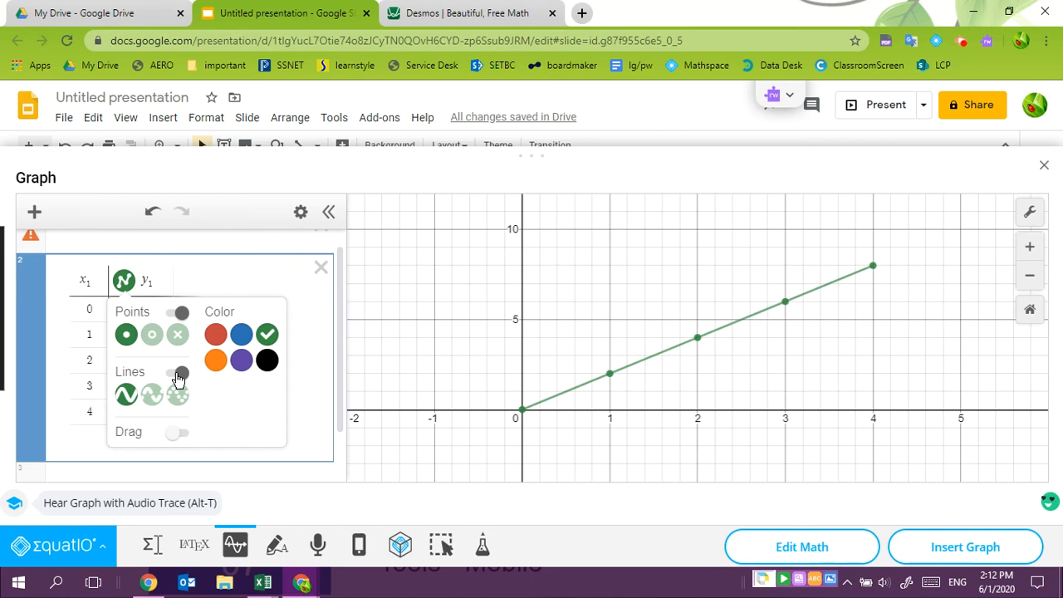
click(240, 368)
click(216, 362)
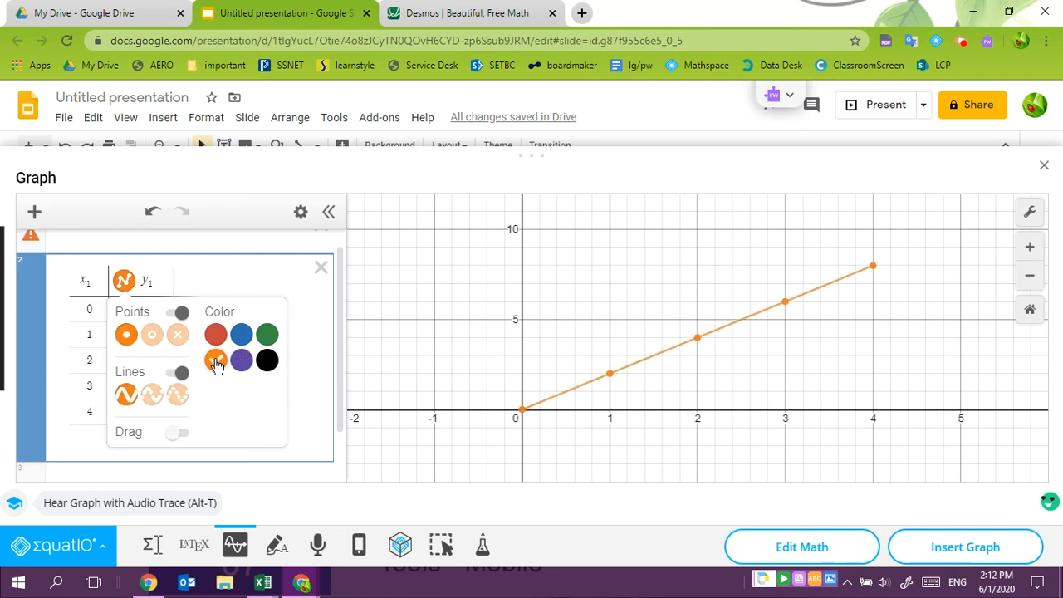
Insert the graph into the second slide and nudge it slightly down beside the table of values
click(992, 551)
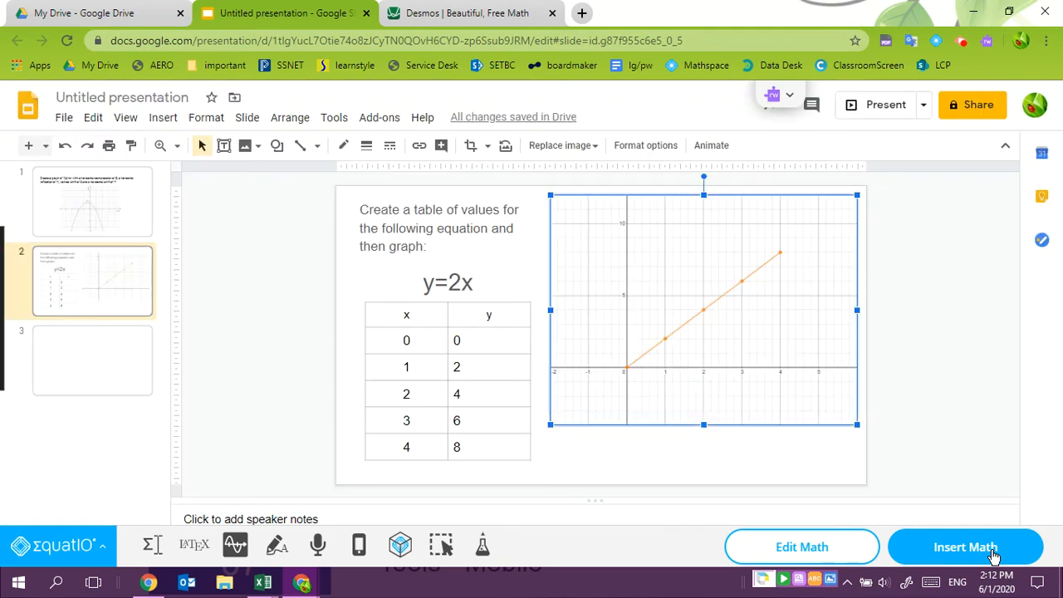
click(658, 318)
drag(658, 318, 659, 326)
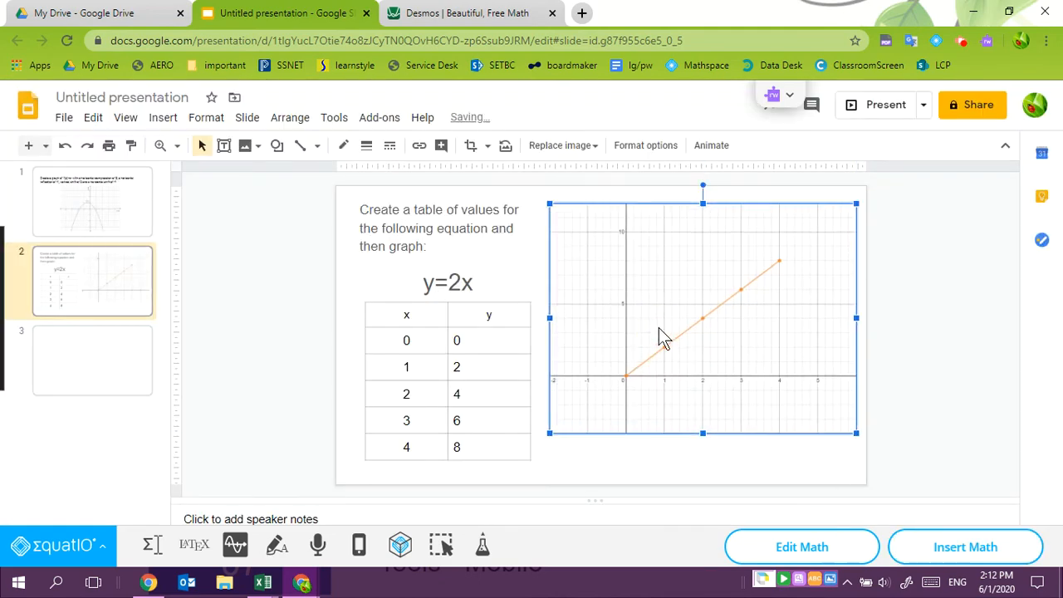
Switch to the Desmos website, start the graphing calculator and open the example graph "Parabolas: Vertex Form"
click(133, 349)
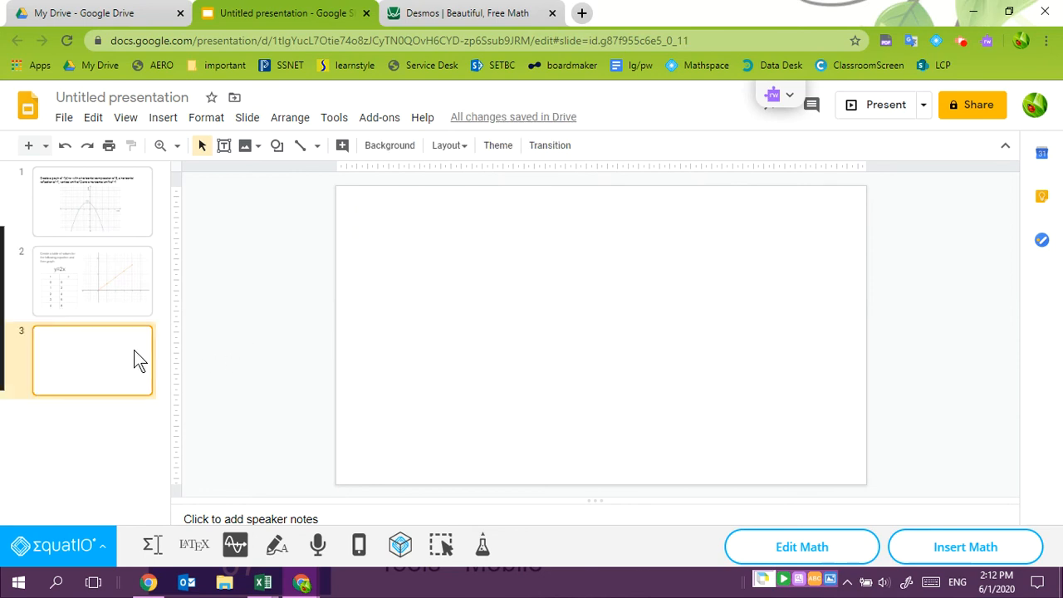
click(462, 17)
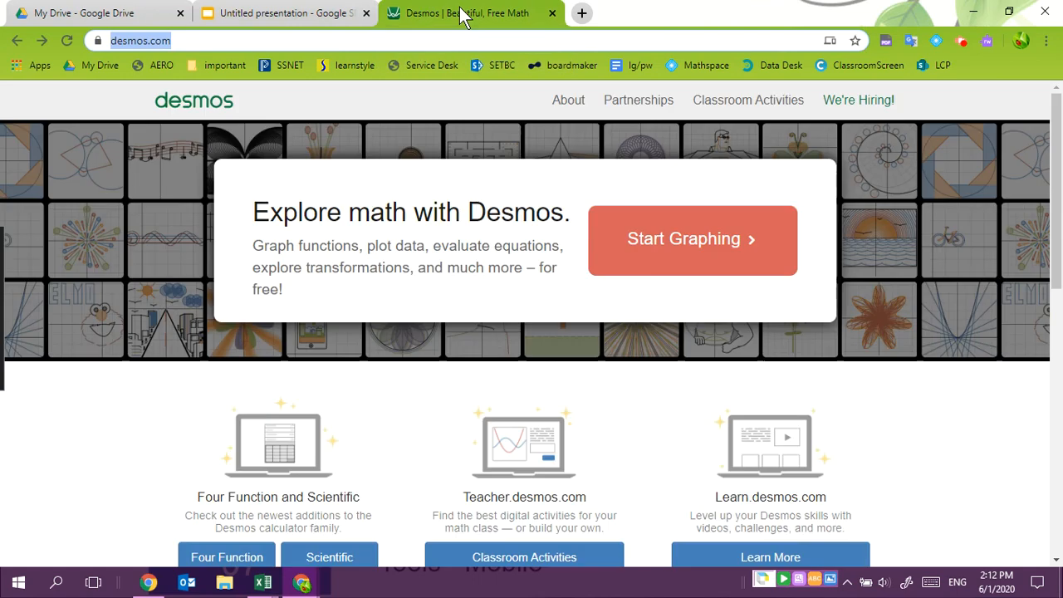
click(700, 262)
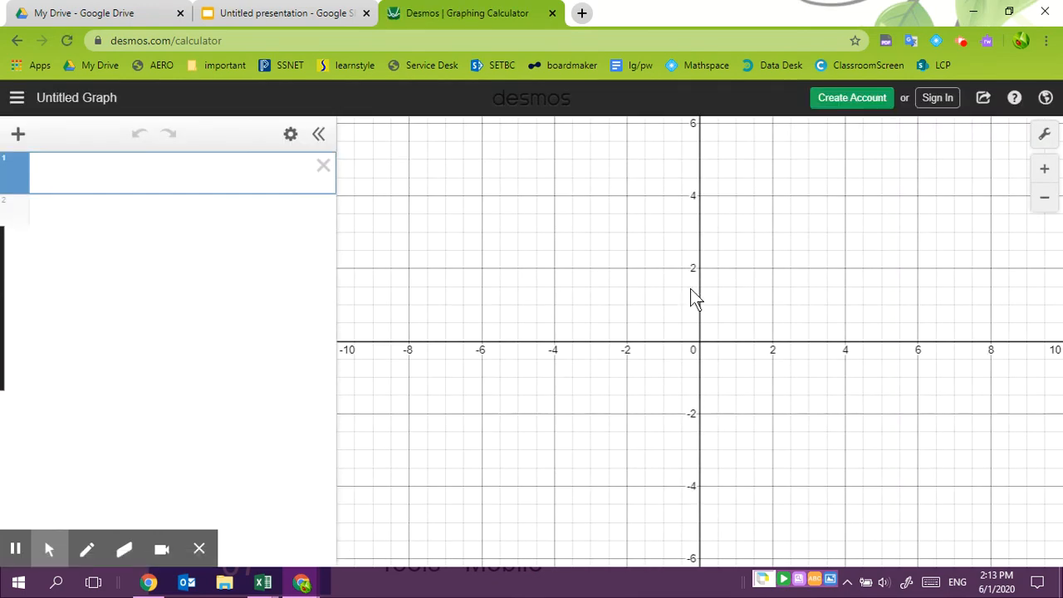
click(16, 104)
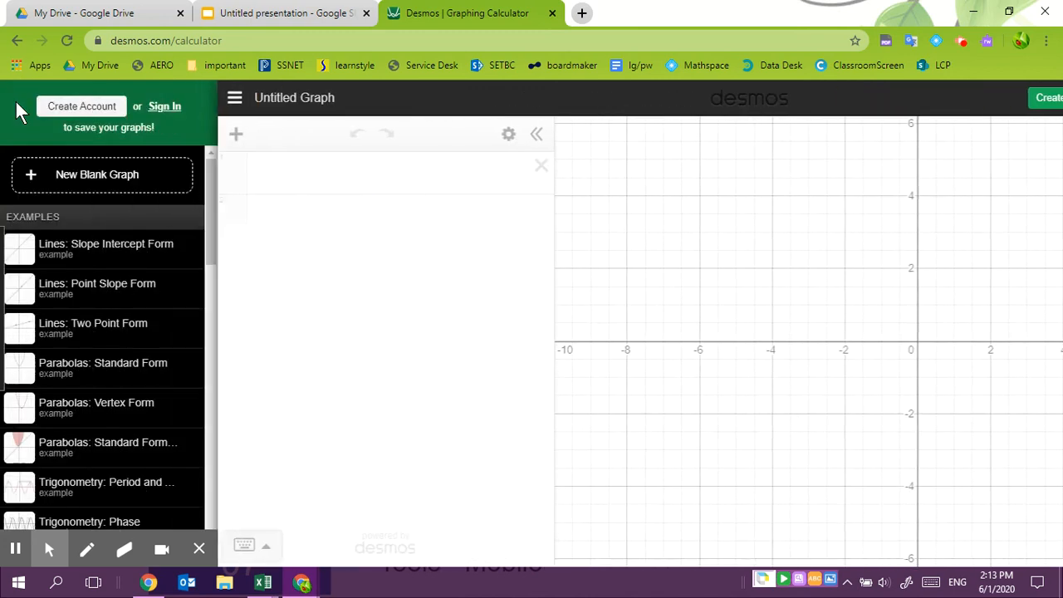
click(52, 415)
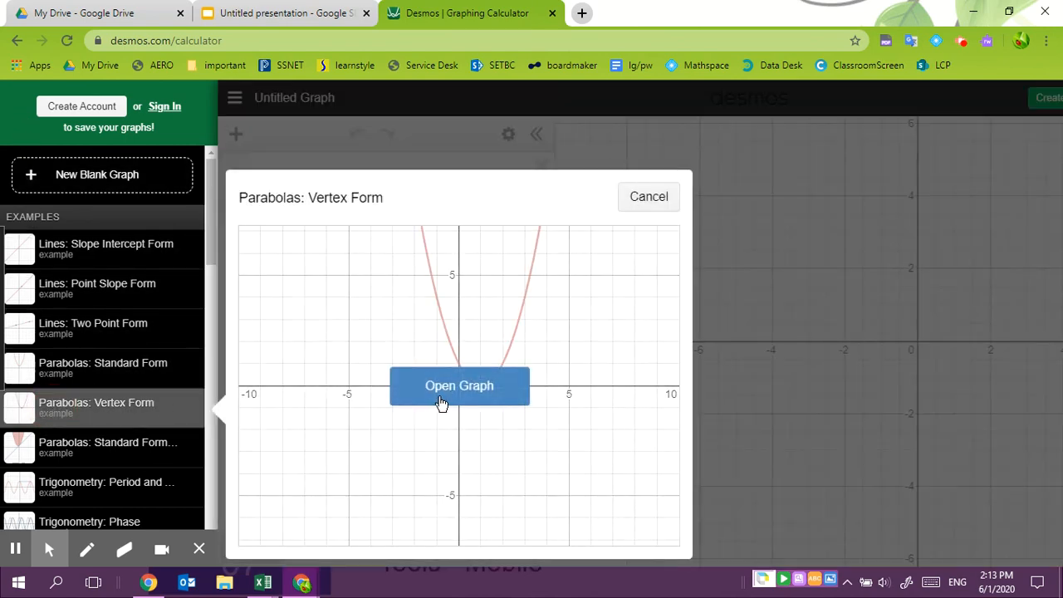
click(440, 402)
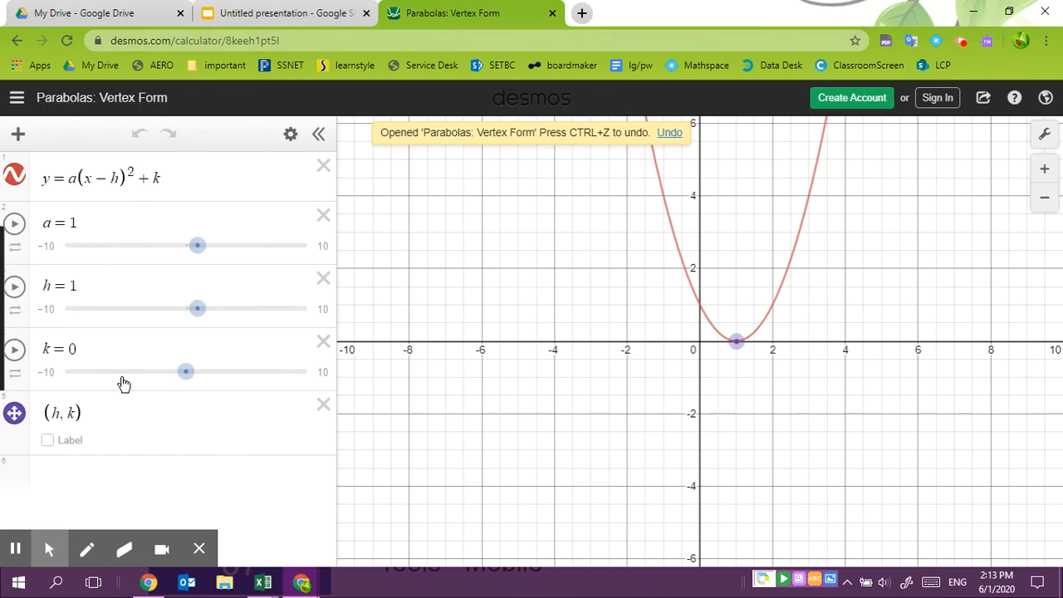
Turn on the label of the vertex point (h, k) in the Desmos graph and copy the graph's web address
click(47, 440)
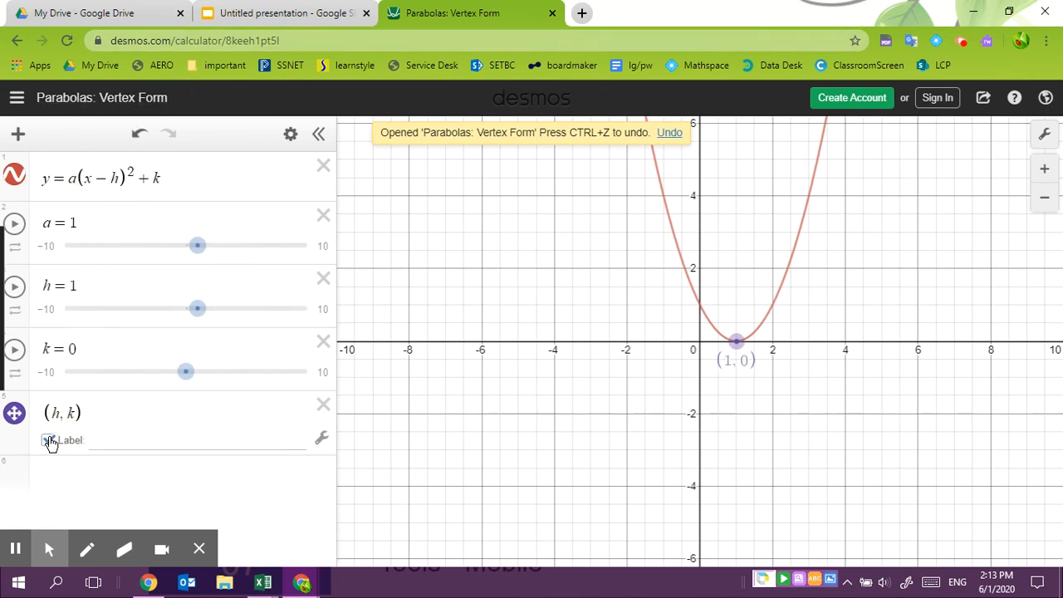
click(284, 41)
Switch to the Google Slides presentation, reopen the EquatIO graph editor and replace the old table with the graph imported from the copied Desmos link
click(282, 13)
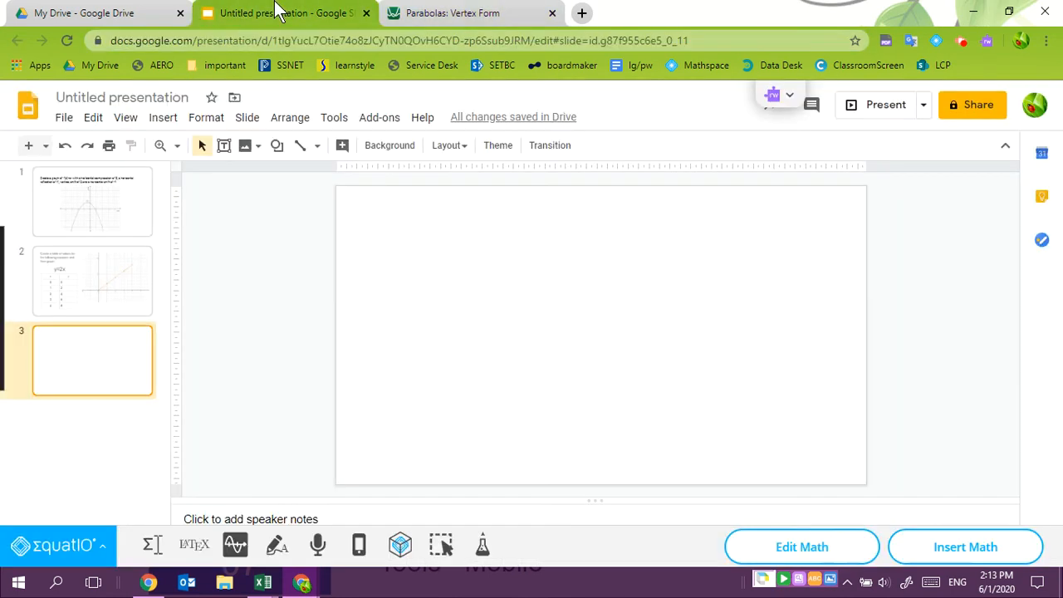
click(236, 545)
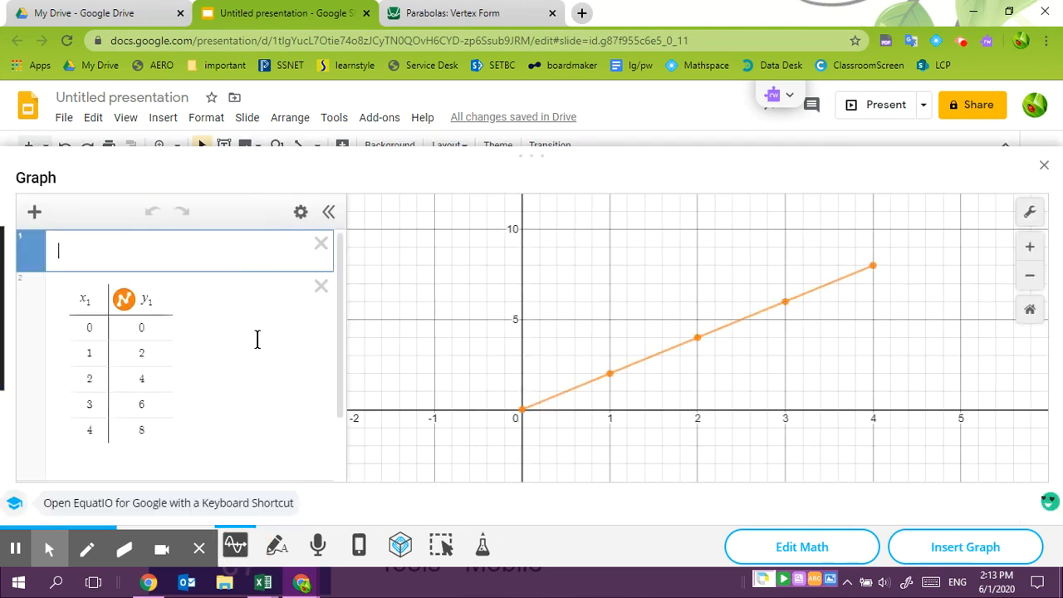
click(321, 286)
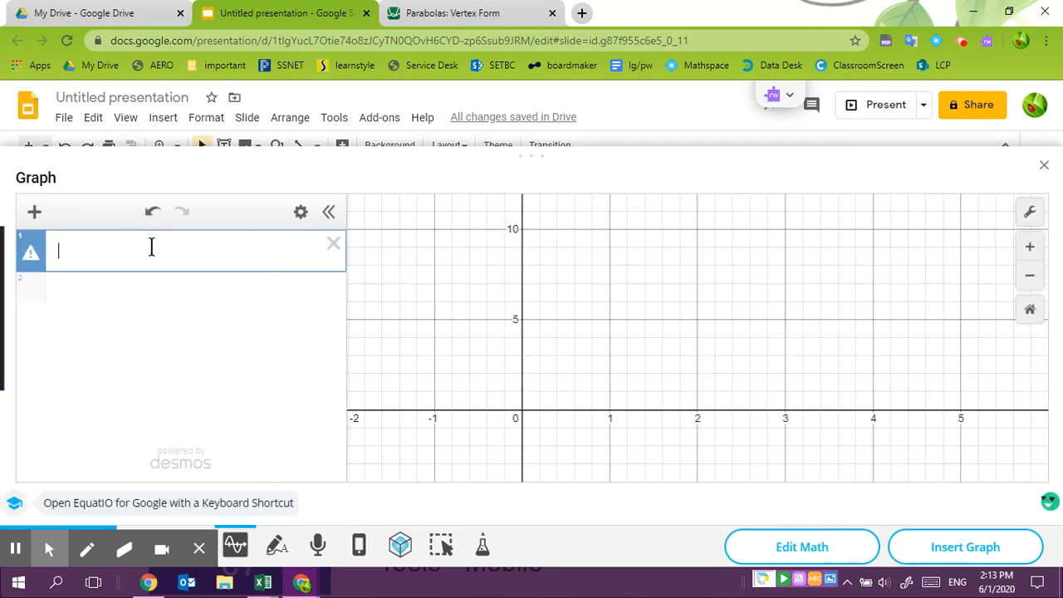
key(ctrl+v)
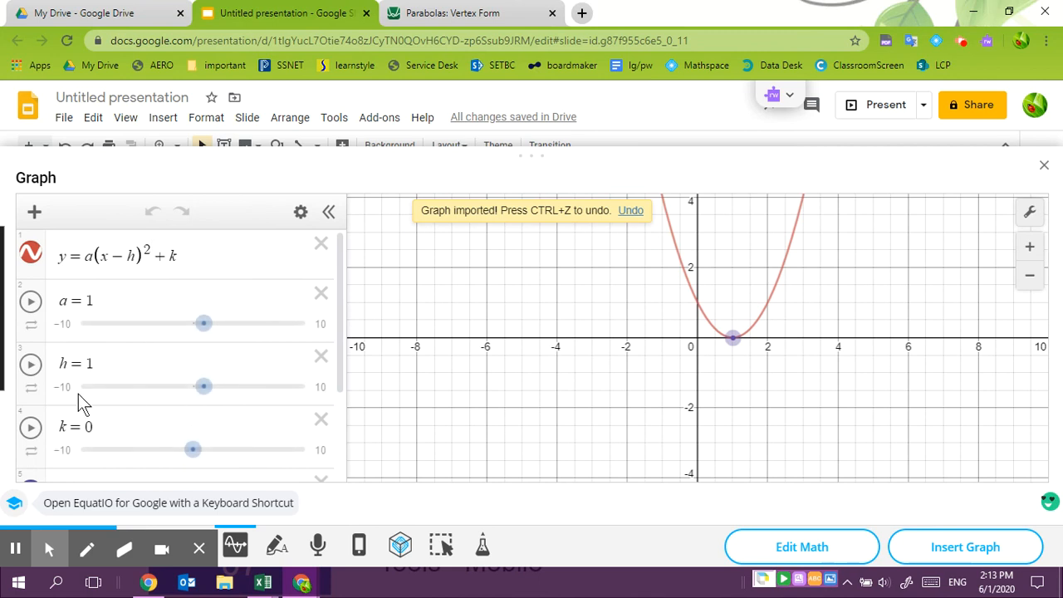
Adjust the imported parabola's sliders by raising a slightly, setting h to 3.1 and setting k to 0.8
click(520, 303)
drag(507, 334, 400, 391)
mouse_move(204, 324)
mouse_down()
mouse_move(162, 332)
mouse_move(225, 333)
mouse_move(214, 330)
mouse_up()
drag(206, 389, 227, 387)
mouse_move(193, 449)
mouse_down()
mouse_move(228, 450)
mouse_move(202, 449)
mouse_up()
Turn on the label of the vertex point (h, k) and insert the parabola graph into the blank third slide
drag(337, 345, 342, 419)
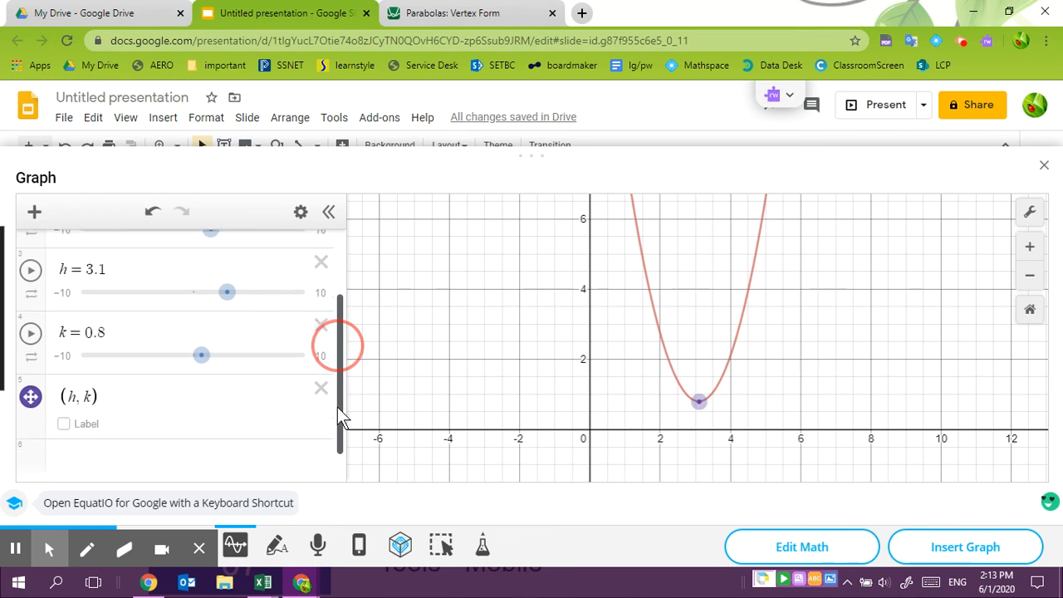
click(64, 424)
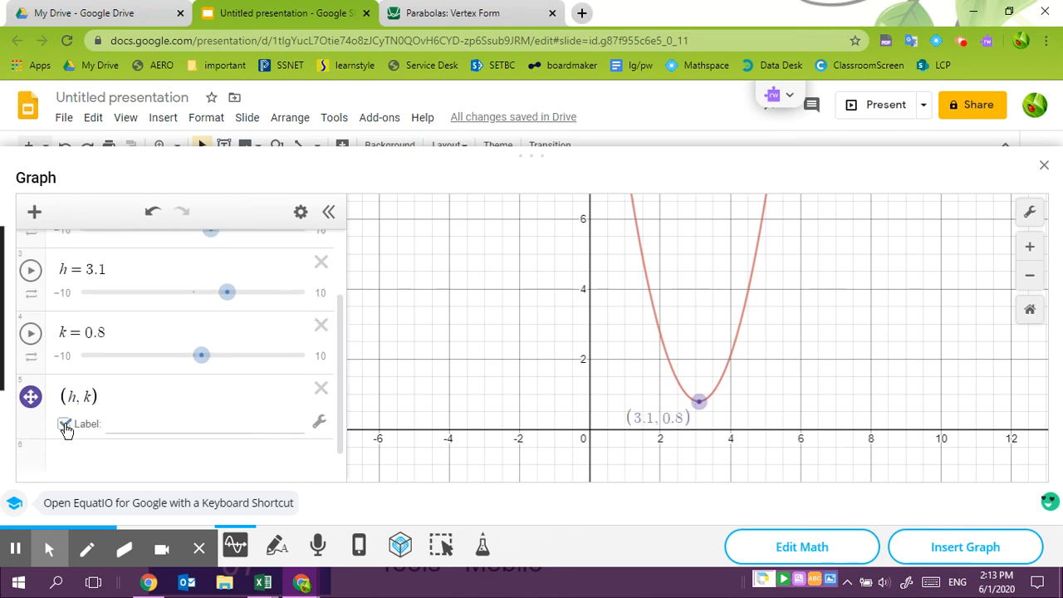
click(967, 551)
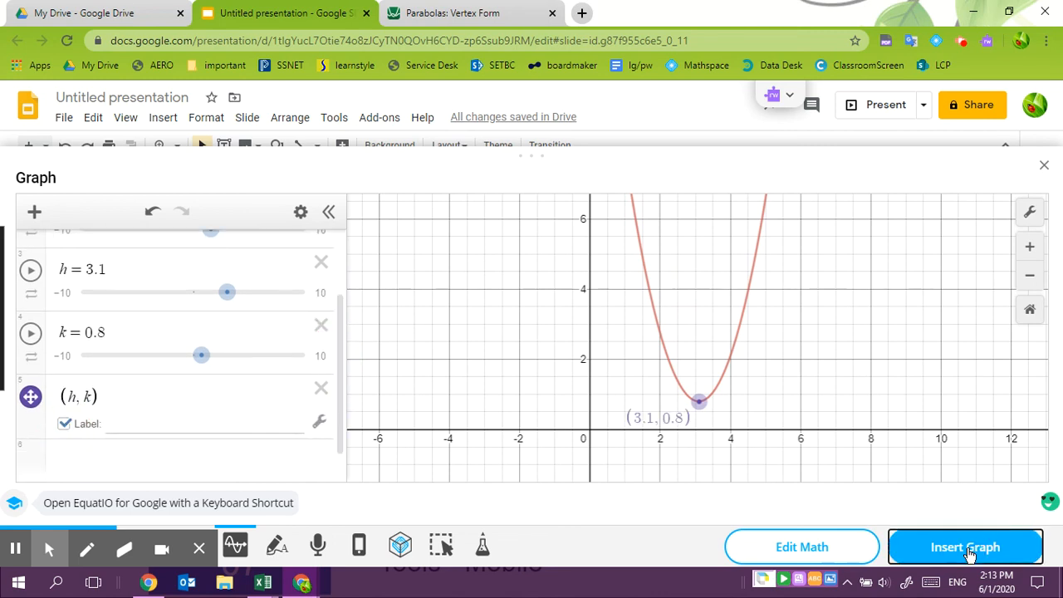